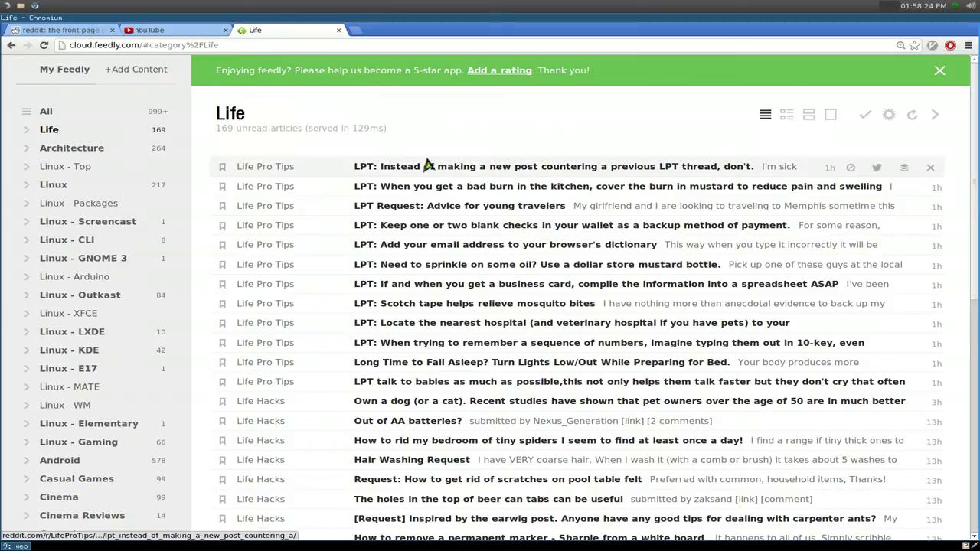
Step: Browse the design hub in Add Content and start adding the Swiss Miss feed
left_click(124, 71)
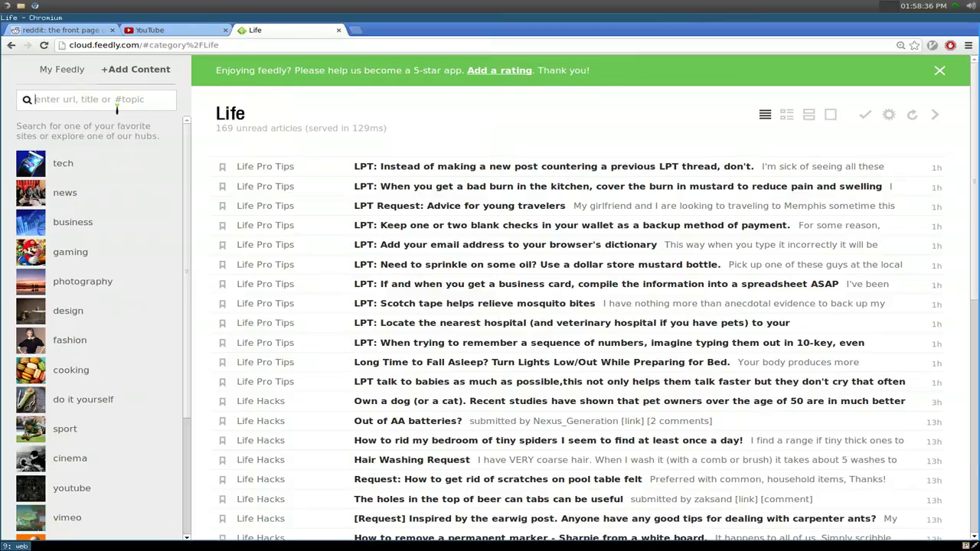
left_click(68, 313)
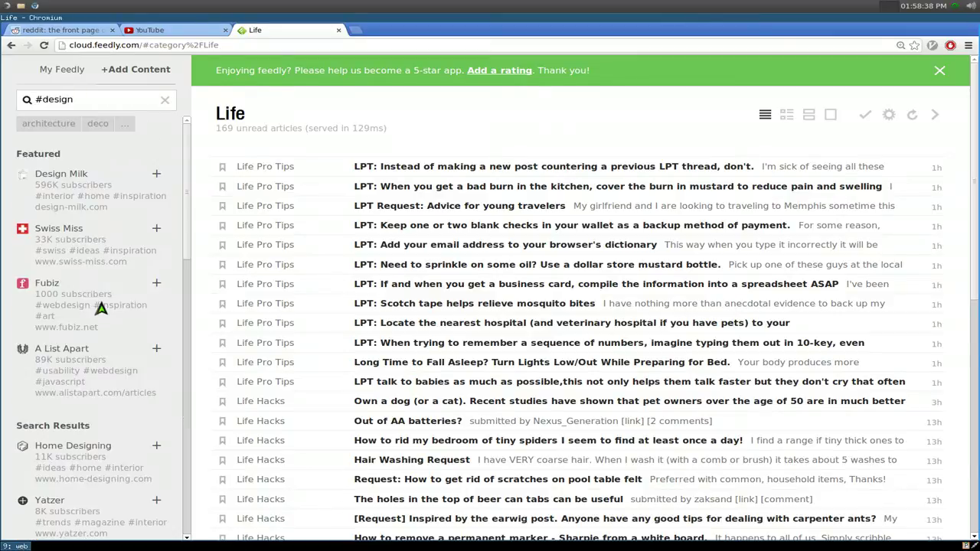
left_click(156, 228)
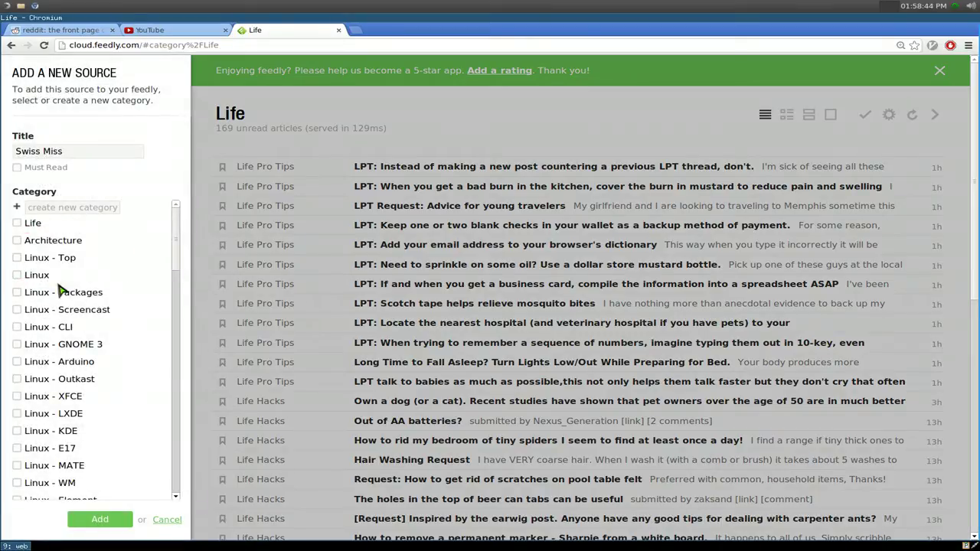
Step: Toggle the Linux - Arduino category off again and type a new category named 'fdsfsfsdf'
left_click(17, 363)
left_click(17, 362)
left_click(36, 208)
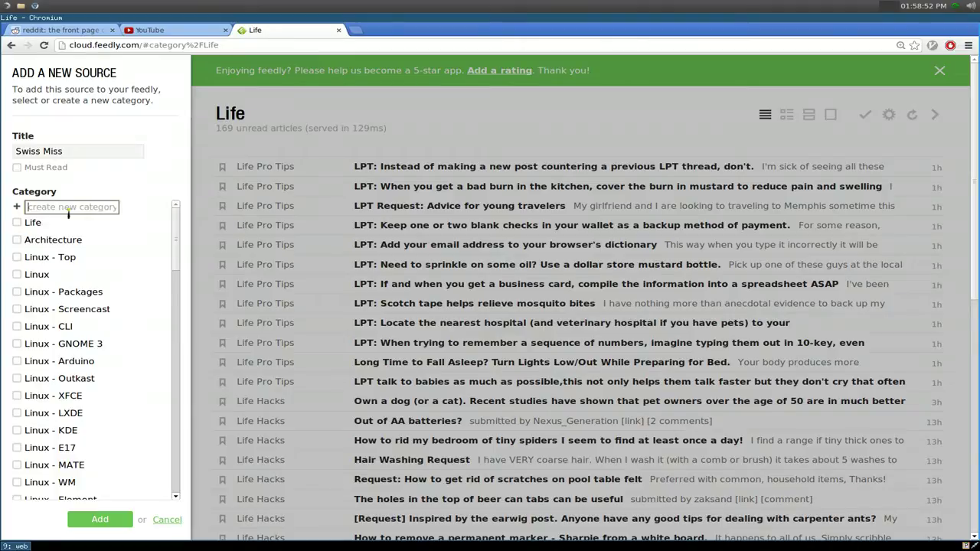
type("fdsfsfsdf")
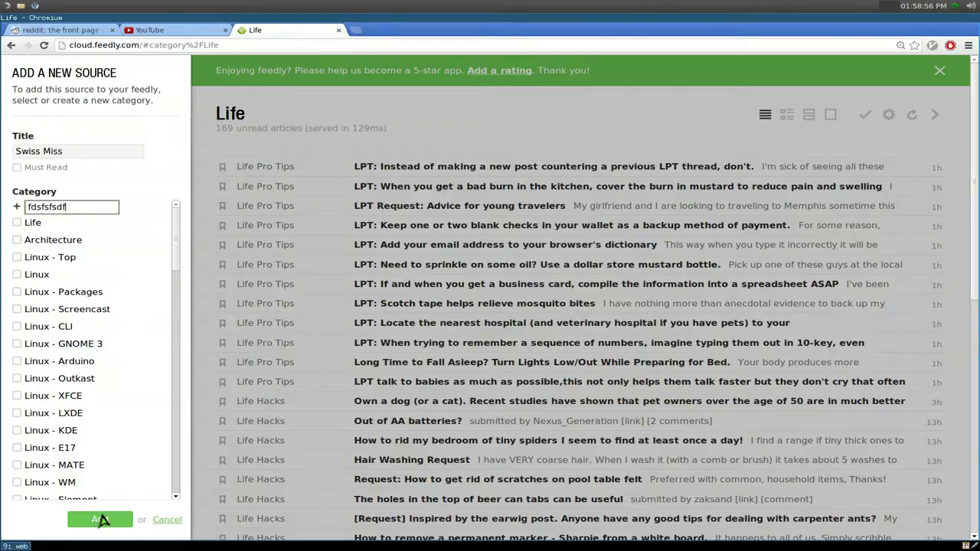
Step: Cancel Swiss Miss and replace the #design search with 'gotbletu'
left_click(173, 523)
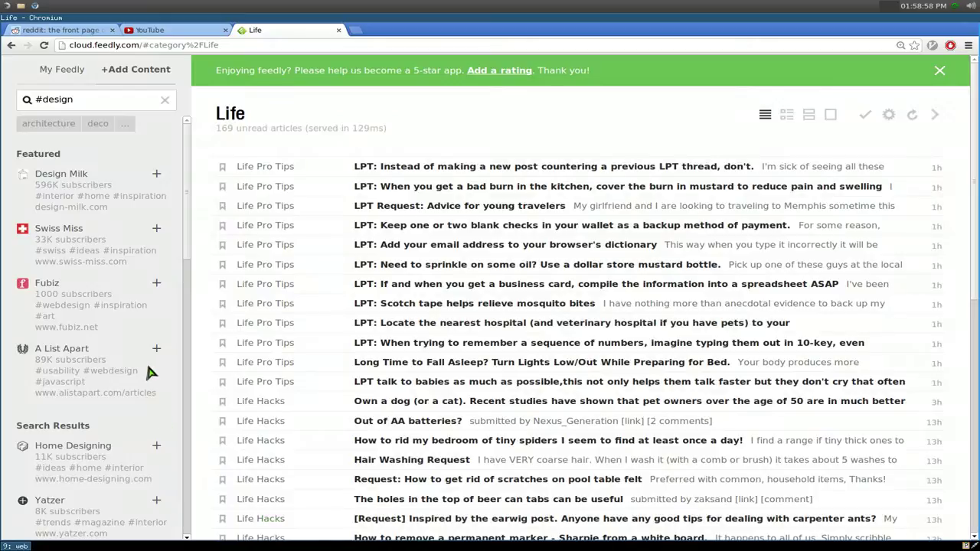
left_click(99, 99)
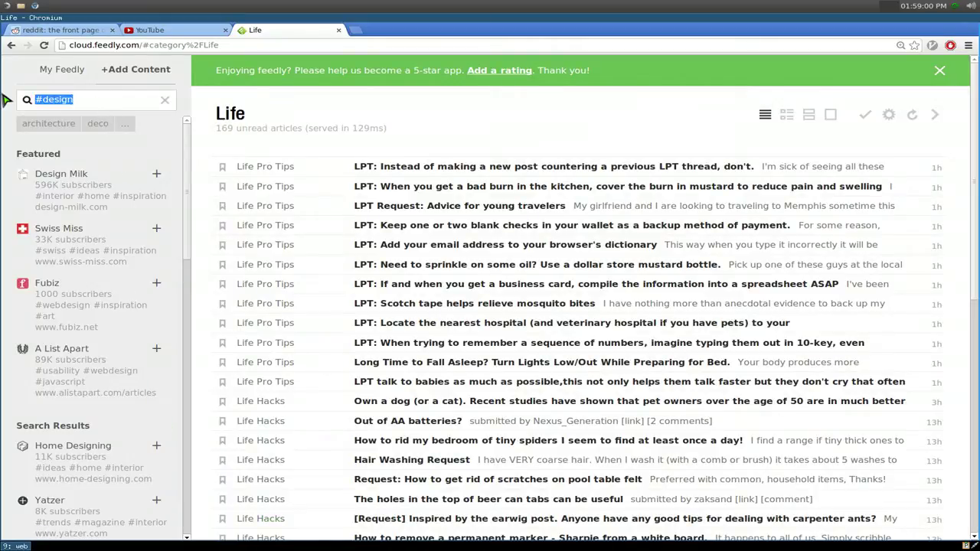
key("BackSpace")
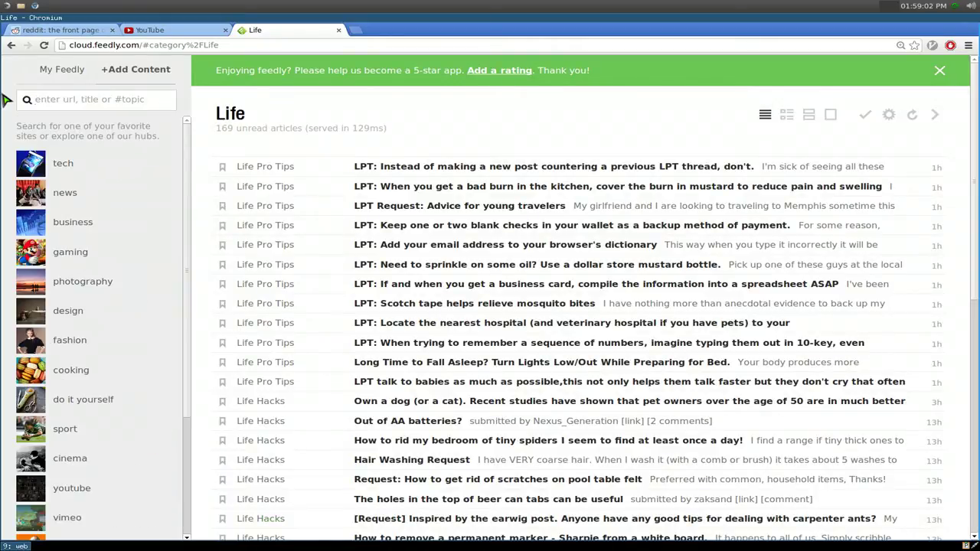
type("gotbletu")
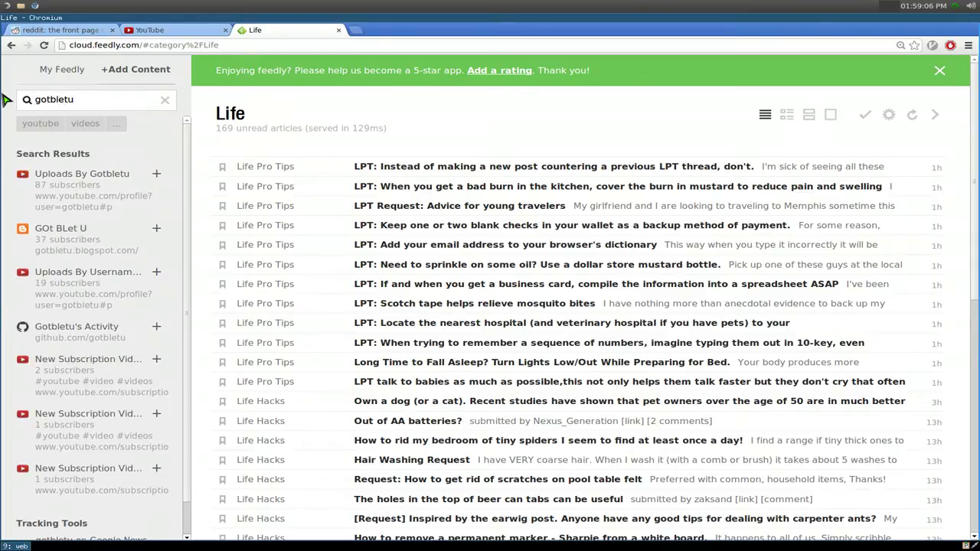
Step: Start adding Uploads By Gotbletu, toggle Must Read on and off, then cancel
left_click(156, 174)
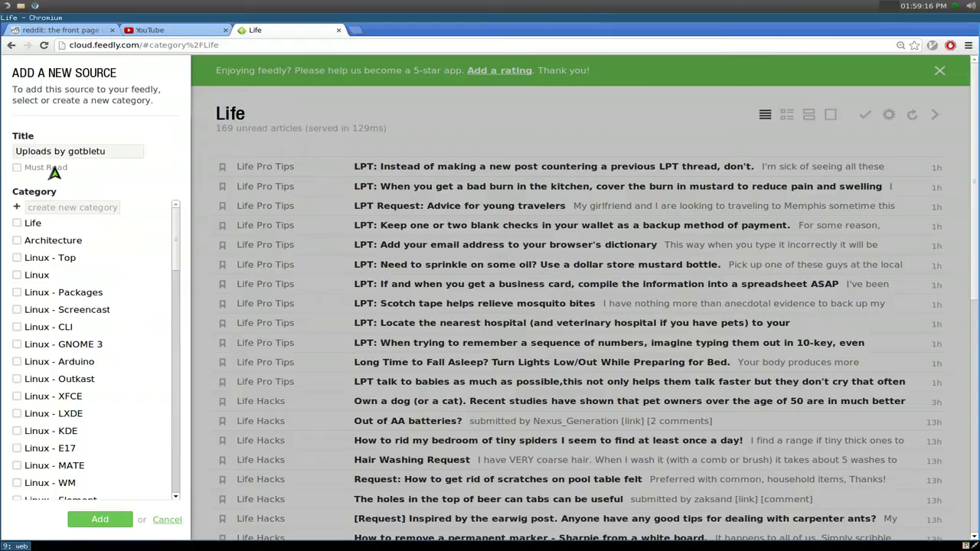
left_click(16, 168)
left_click(17, 169)
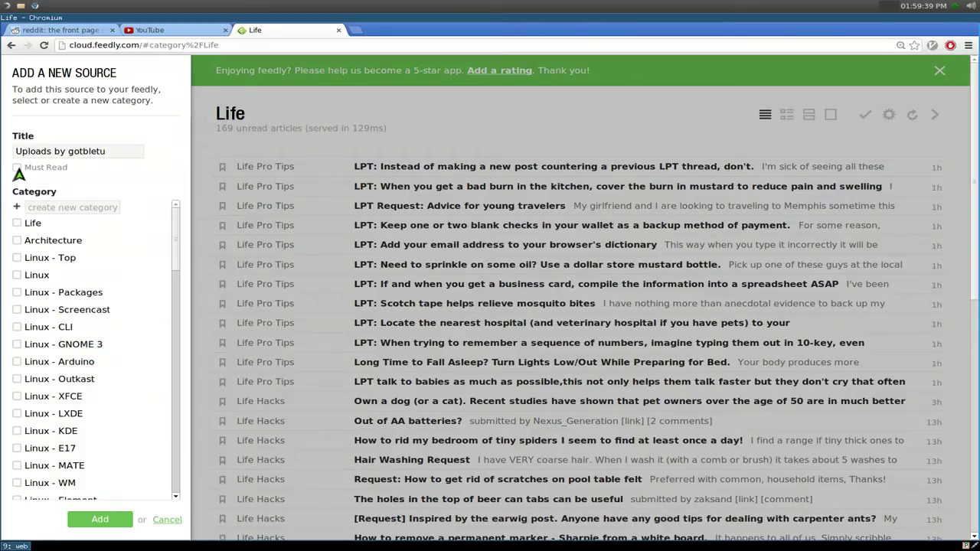
left_click(165, 521)
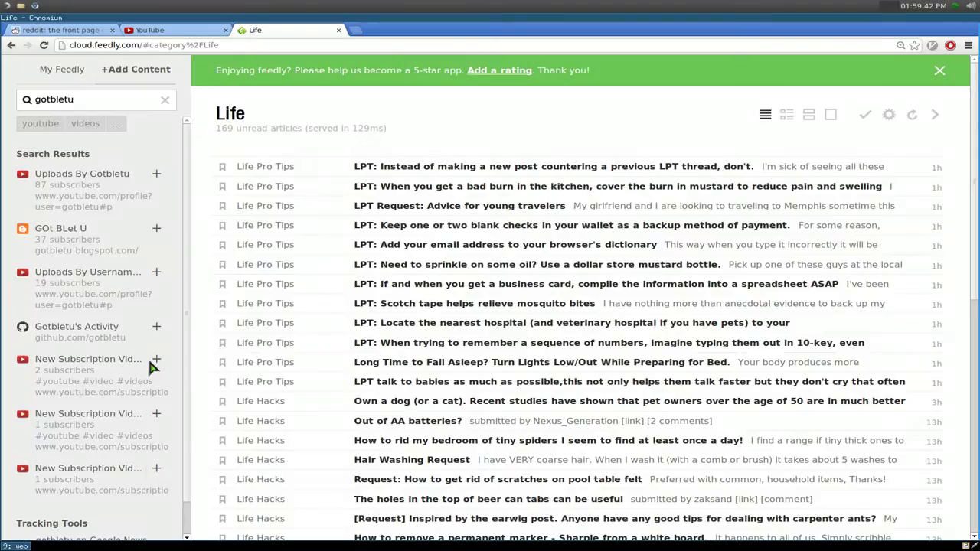
Step: Clear the gotbletu search, go to the reddit front page, and open r/funny
left_click(165, 103)
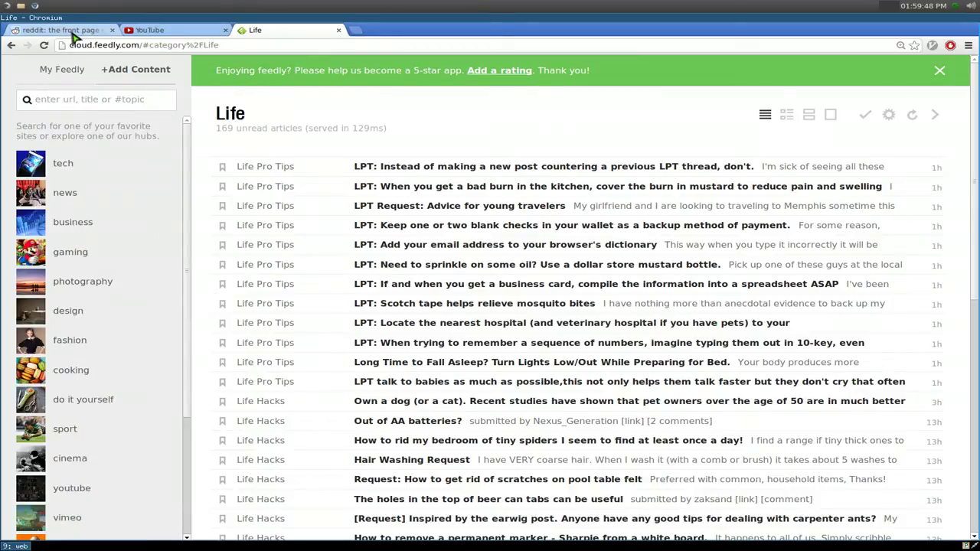
left_click(75, 31)
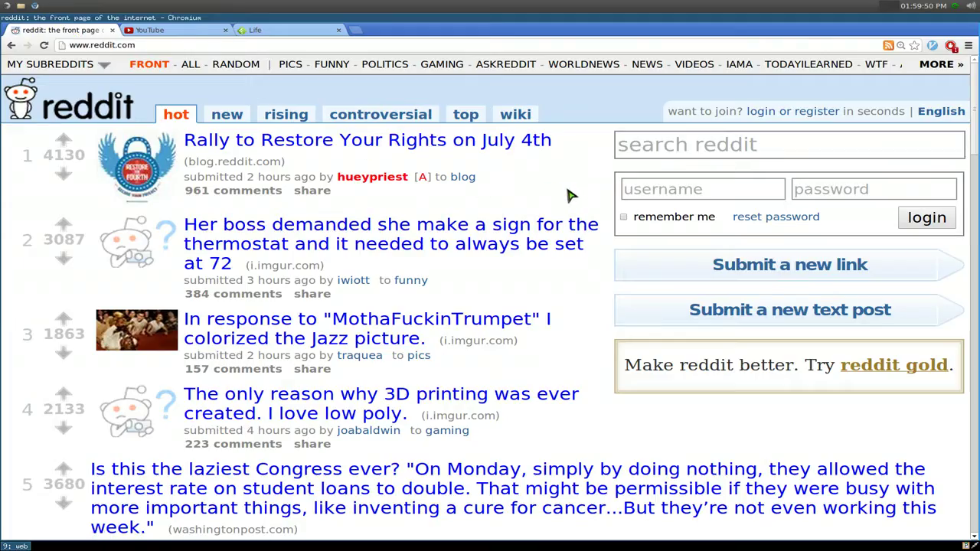
scroll(582, 219, "down", 2)
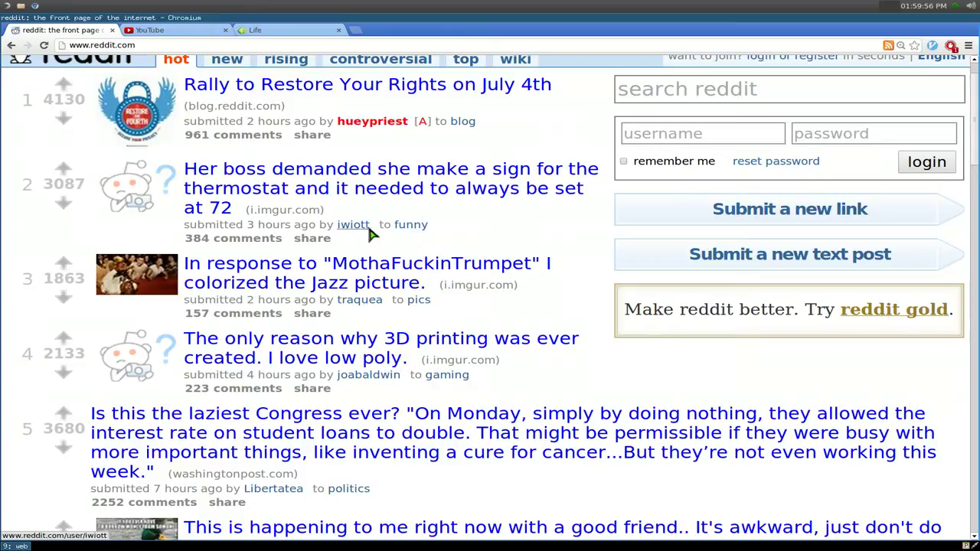
left_click(408, 227)
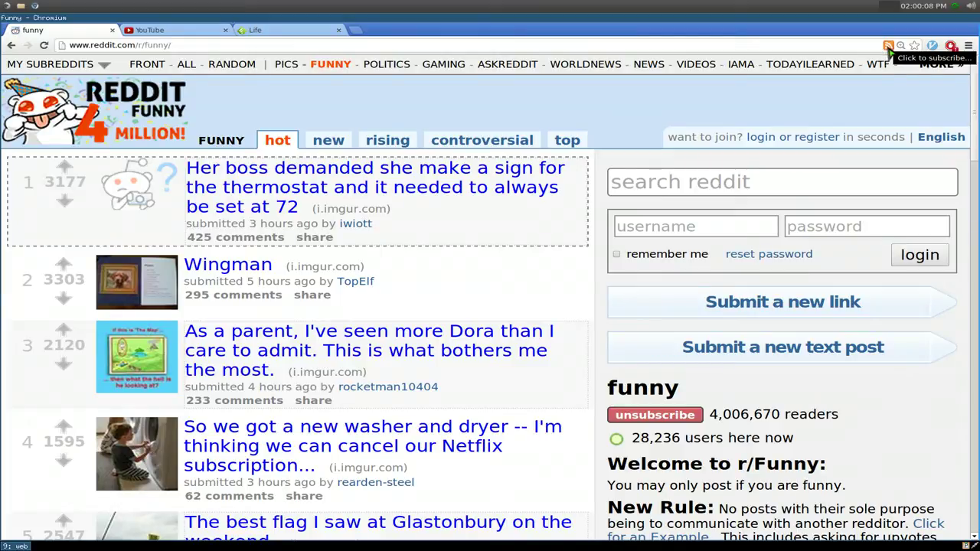
Step: Send r/funny's RSS feed to Feedly through the extension, keeping Feedly as the reader
left_click(888, 48)
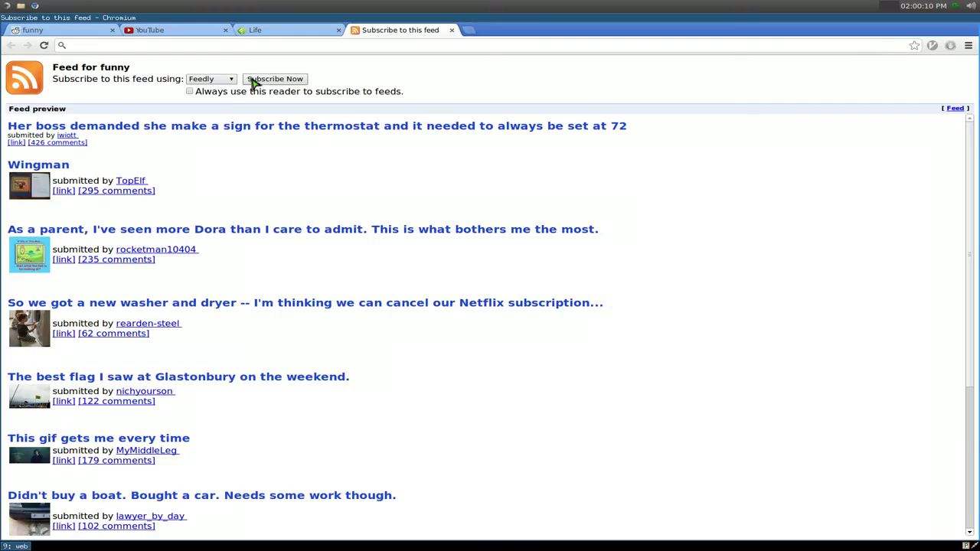
left_click(232, 81)
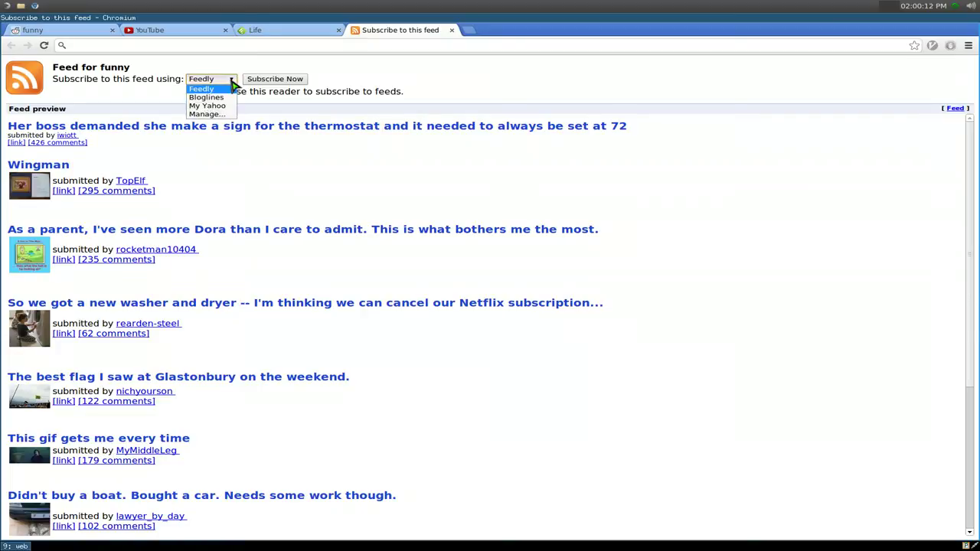
left_click(232, 82)
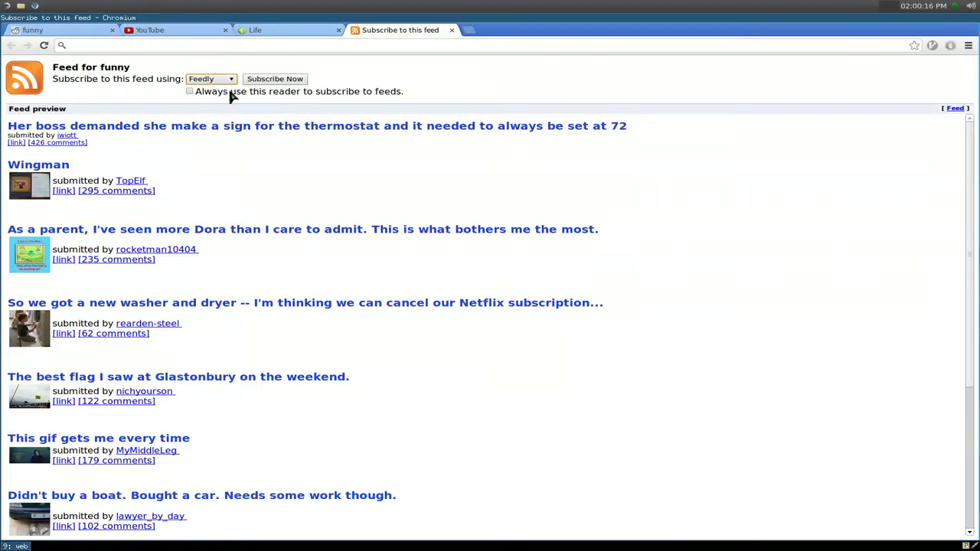
left_click(276, 79)
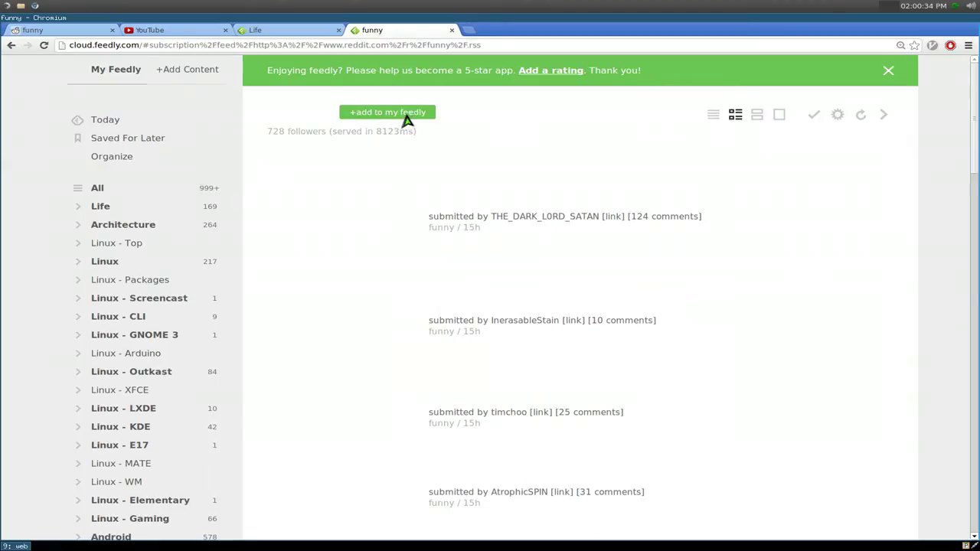
Step: Add the Funny feed with no category after toggling Linux - CLI and Linux - Arduino
left_click(366, 121)
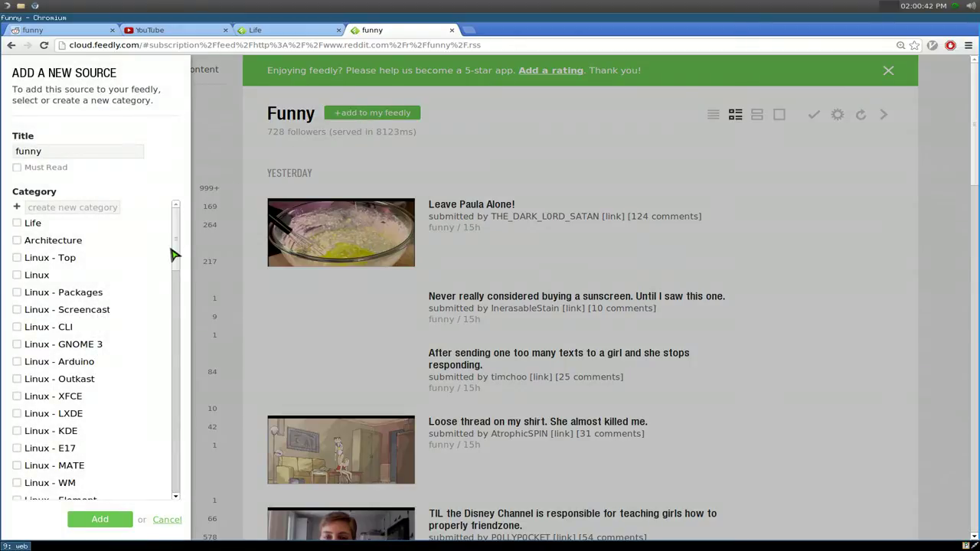
left_click(17, 328)
left_click(17, 362)
left_click(17, 328)
left_click(17, 361)
left_click(95, 524)
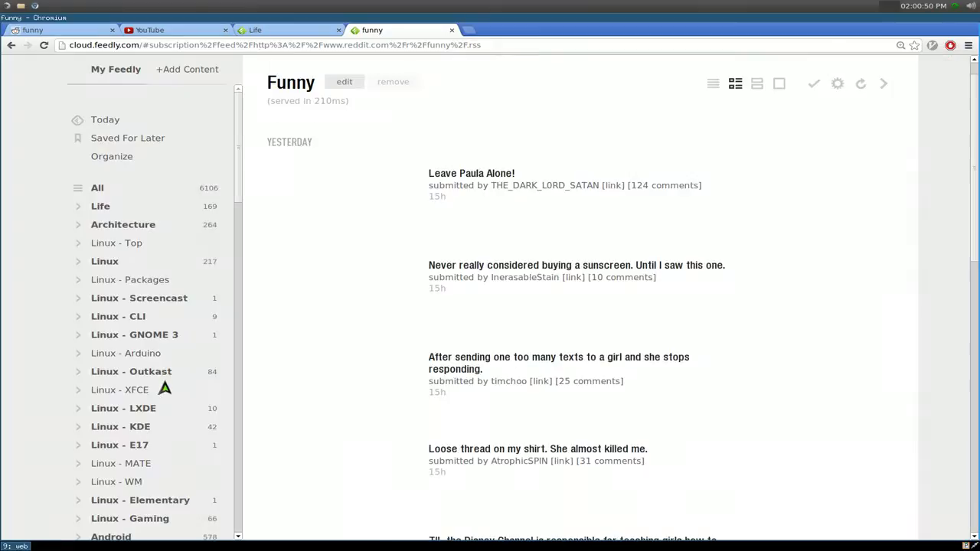
Step: Open funny from Uncategorized and view its source settings without changing anything
left_click_drag(240, 188, 216, 512)
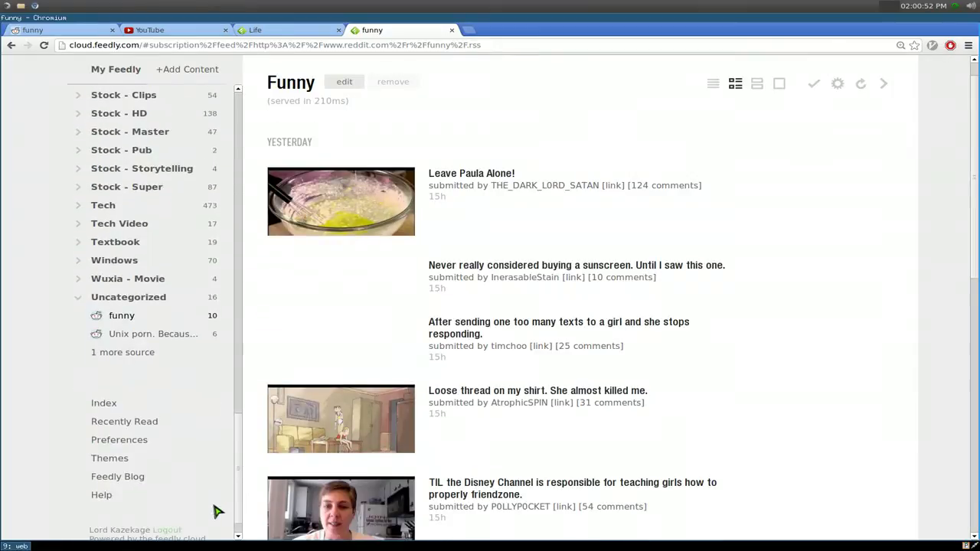
left_click(119, 320)
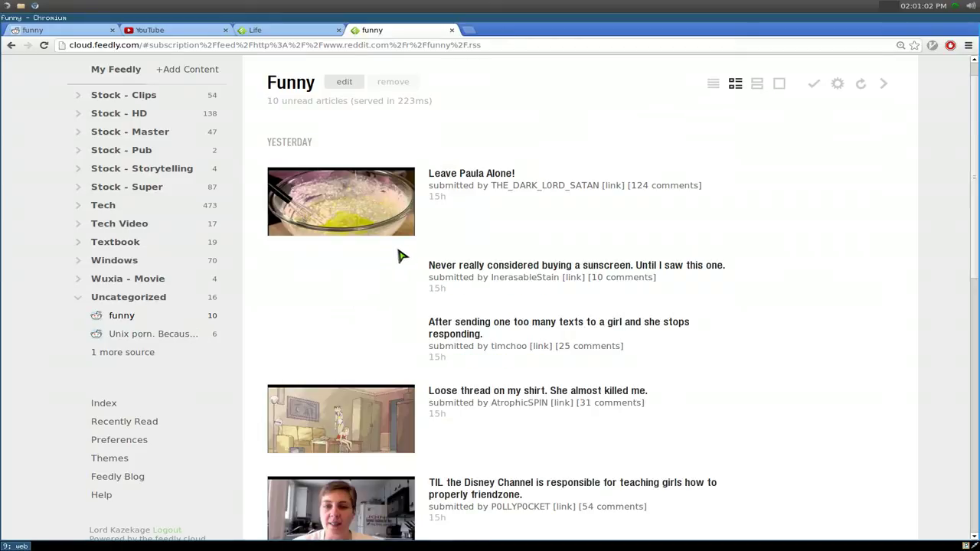
left_click(345, 83)
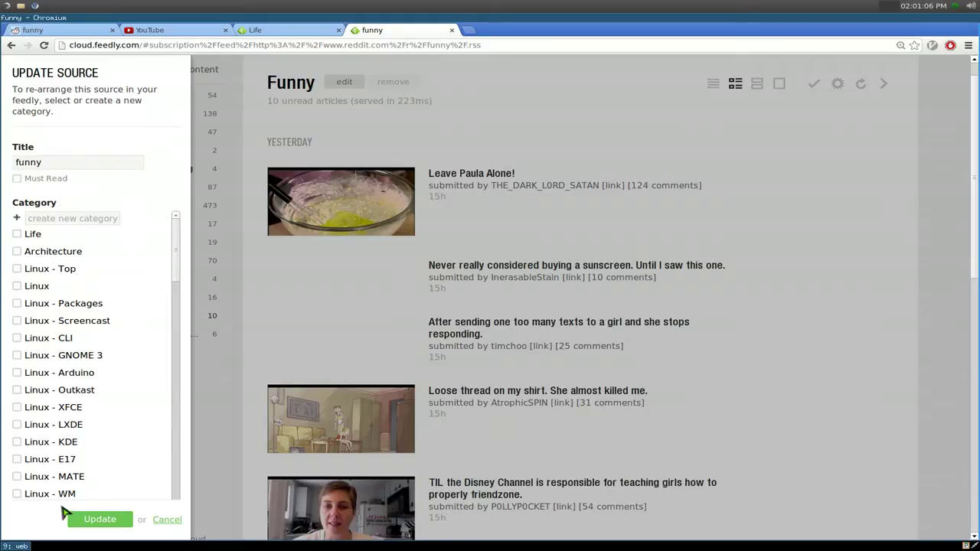
left_click(163, 520)
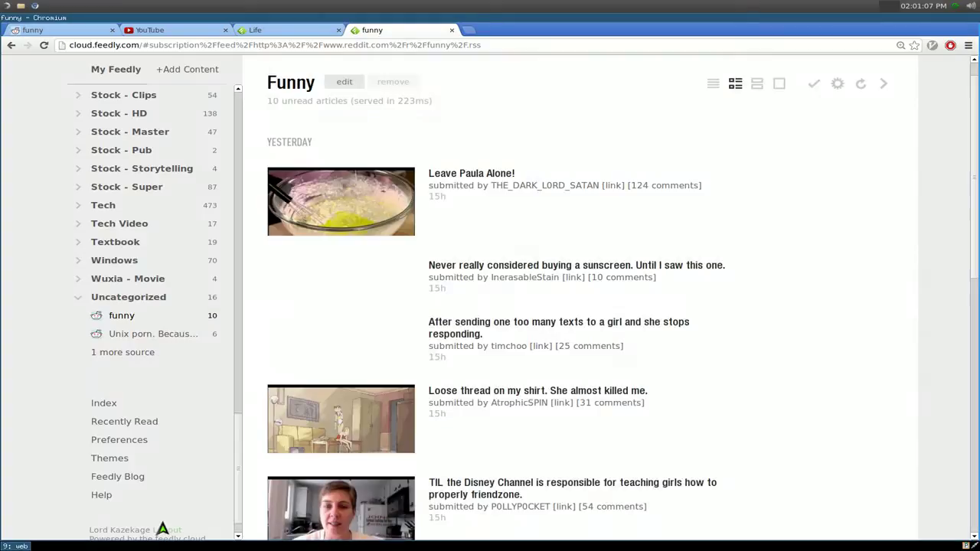
Step: Remove the Funny feed from Feedly and bring up the Add Content panel
left_click(391, 91)
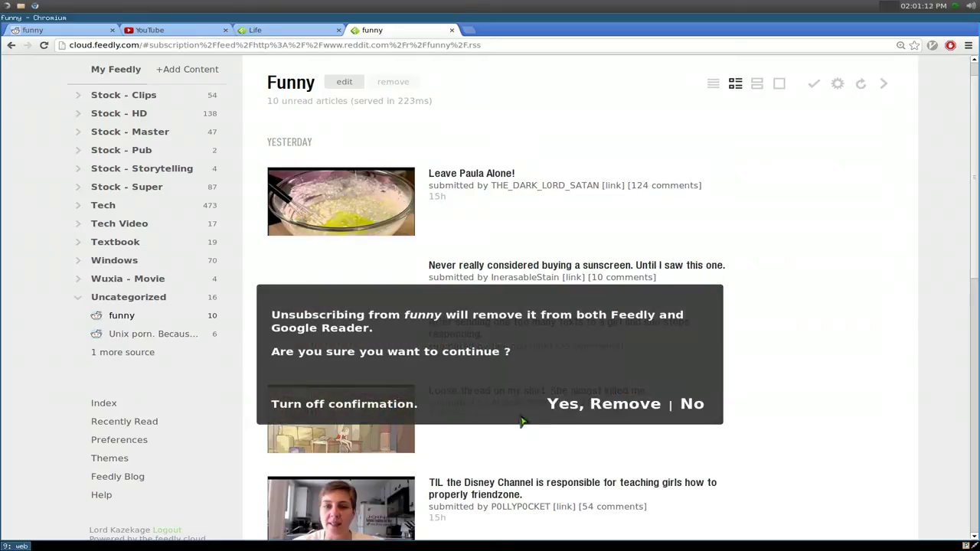
left_click(562, 412)
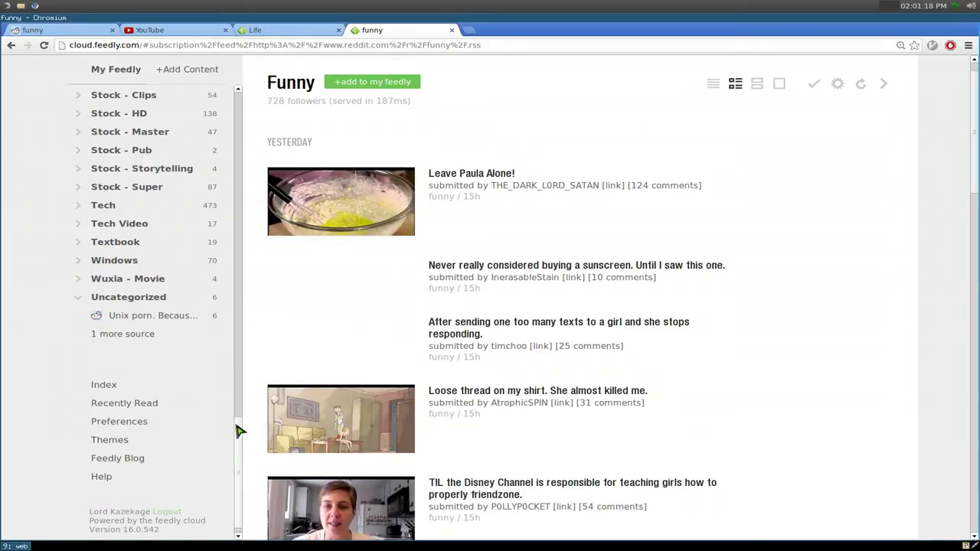
left_click_drag(243, 429, 229, 76)
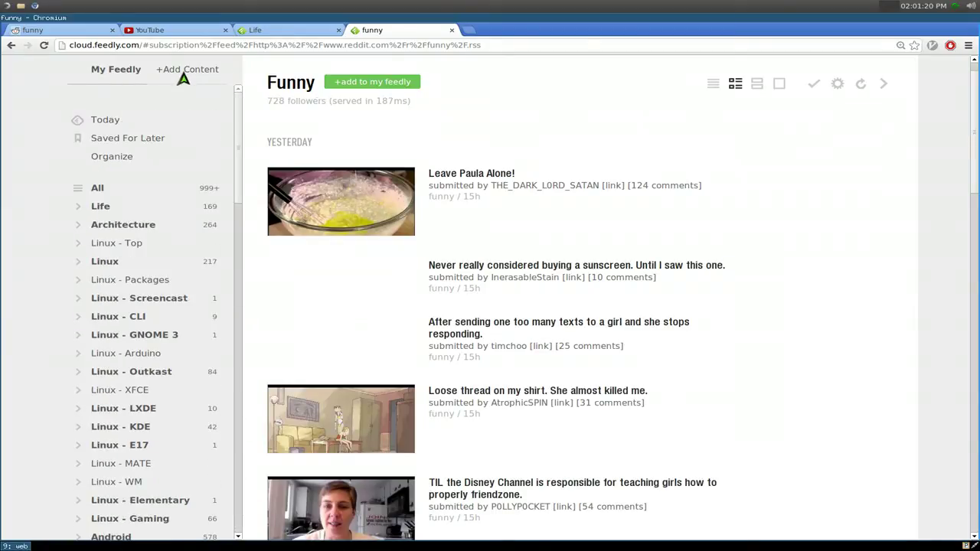
left_click(183, 70)
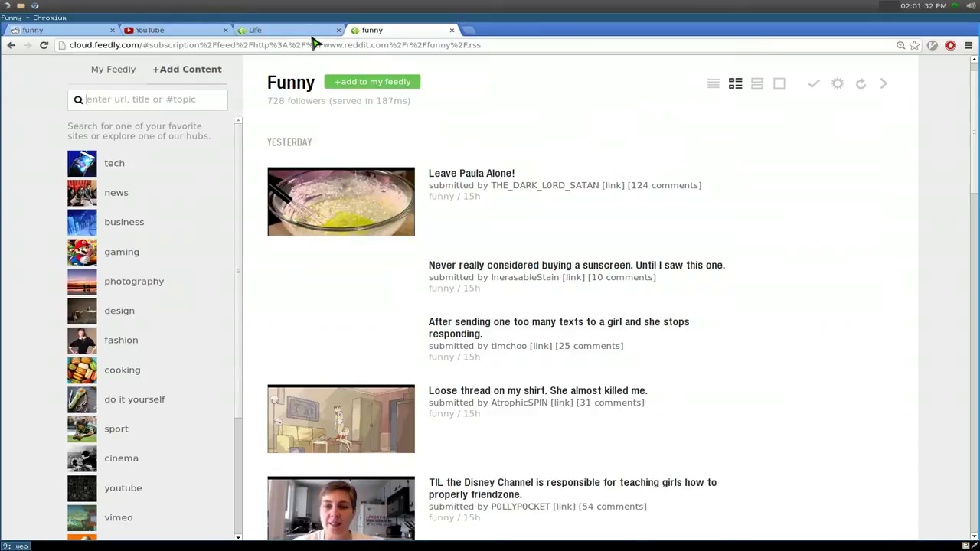
Step: Close the Life tab and search the Web Store for RSS, filtered to extensions
middle_click(313, 31)
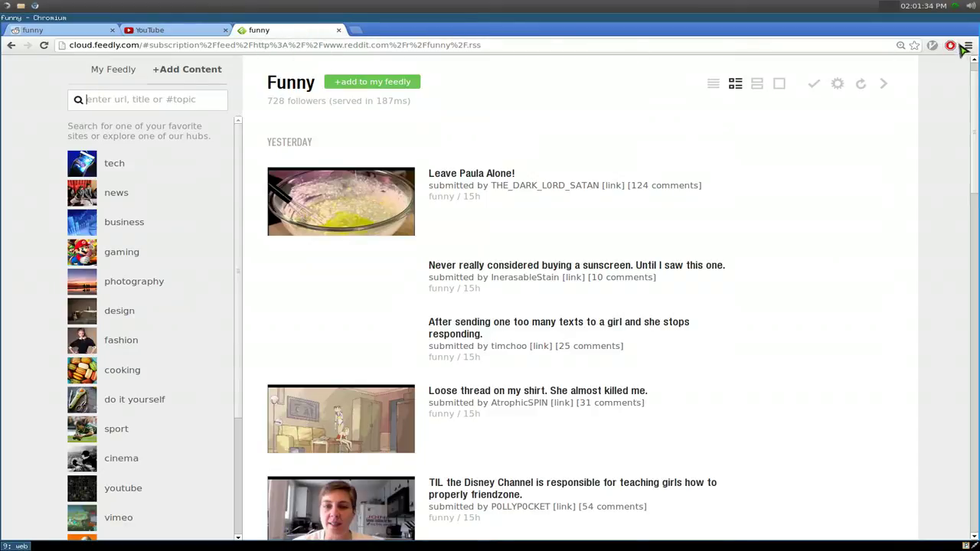
left_click(966, 47)
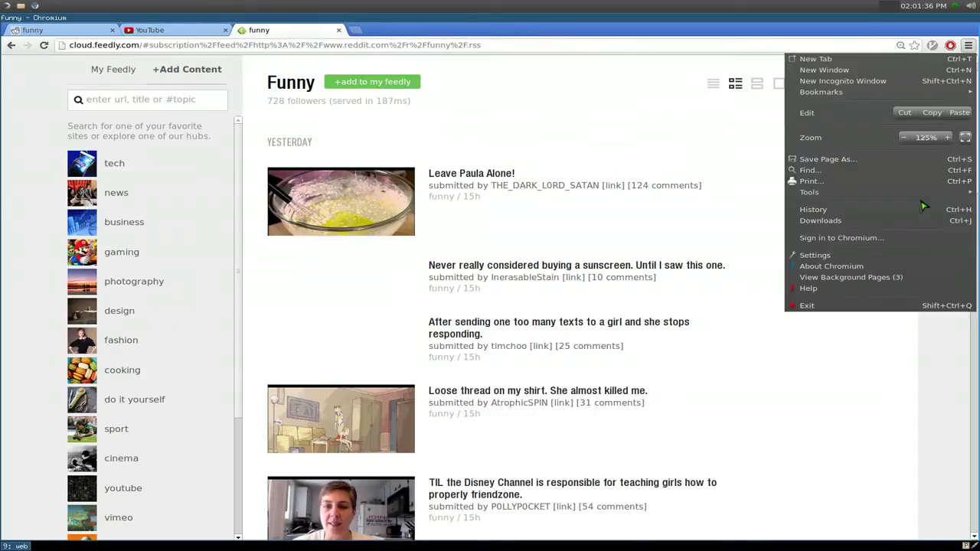
mouse_move(914, 202)
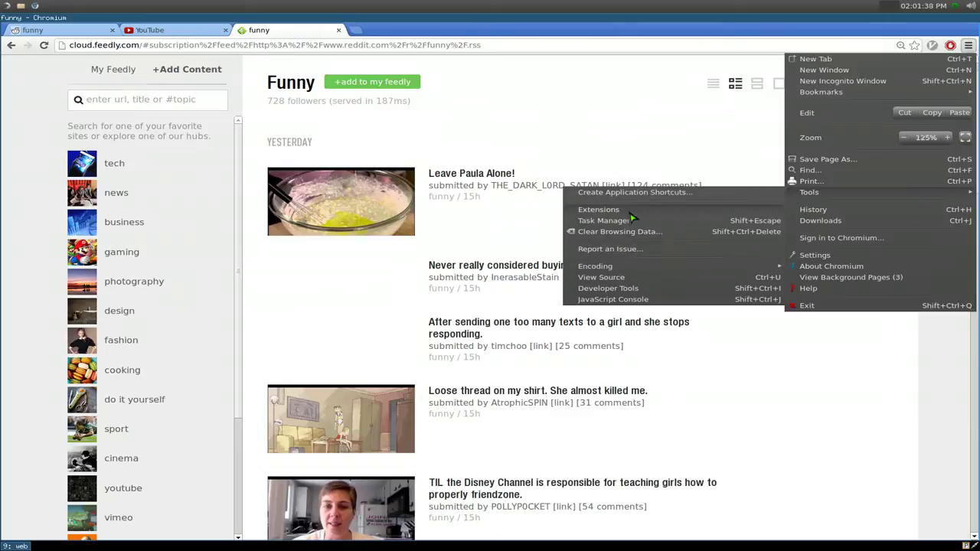
left_click(630, 212)
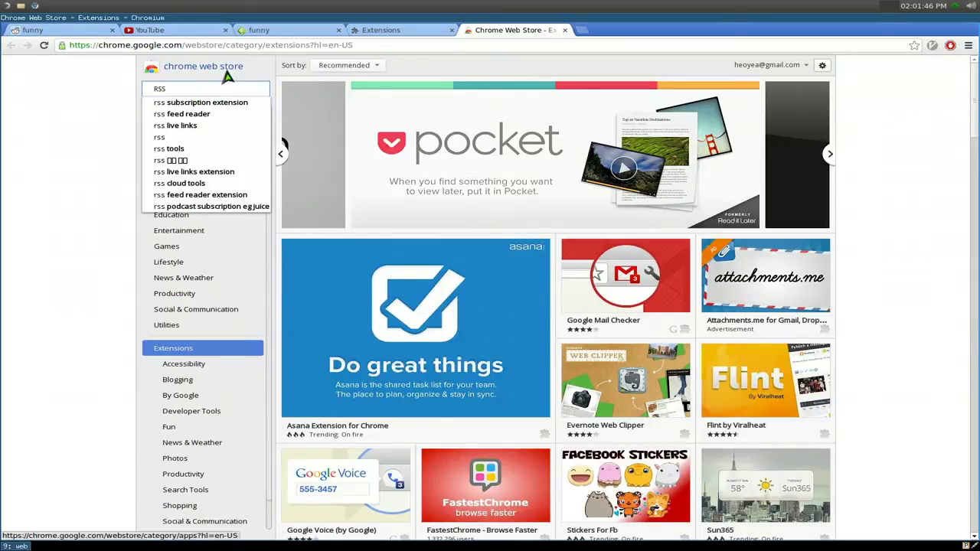
key("Return")
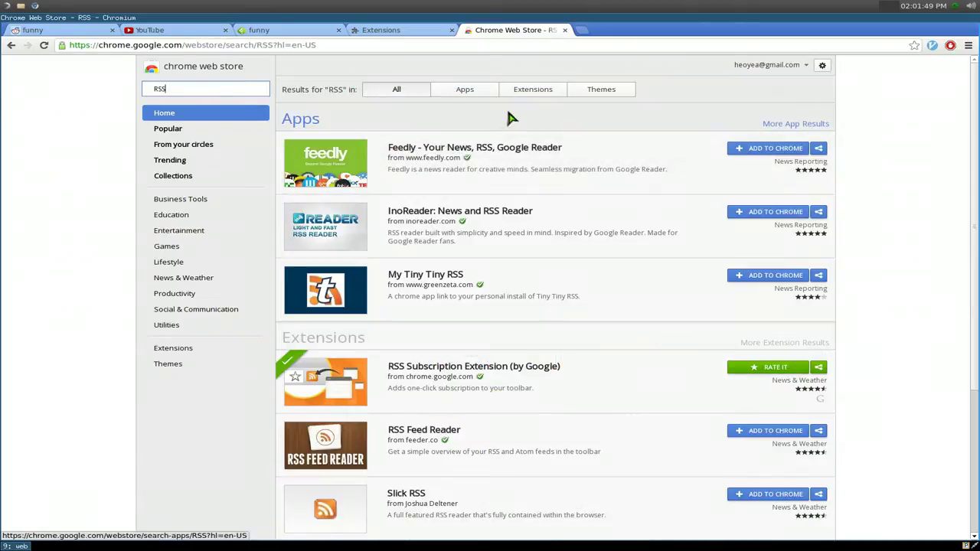
left_click(524, 93)
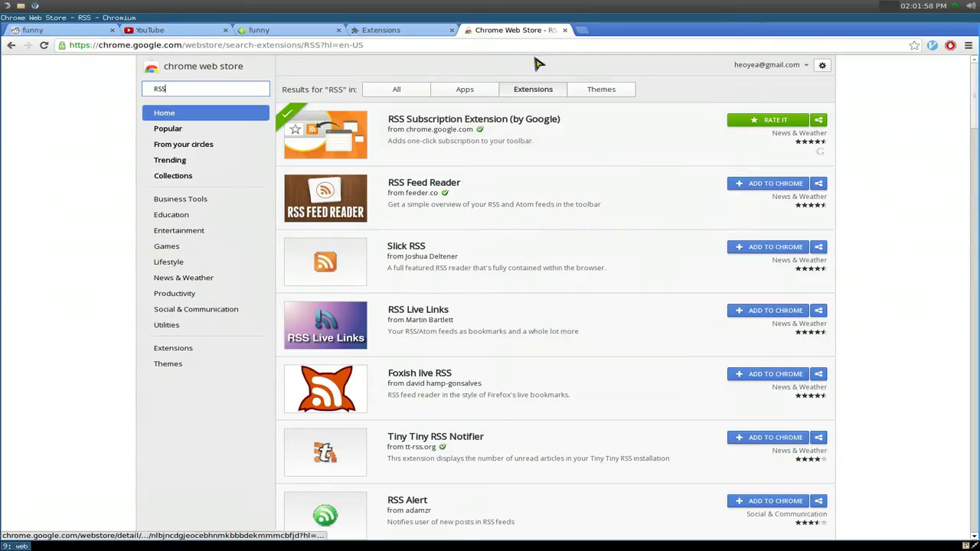
middle_click(534, 33)
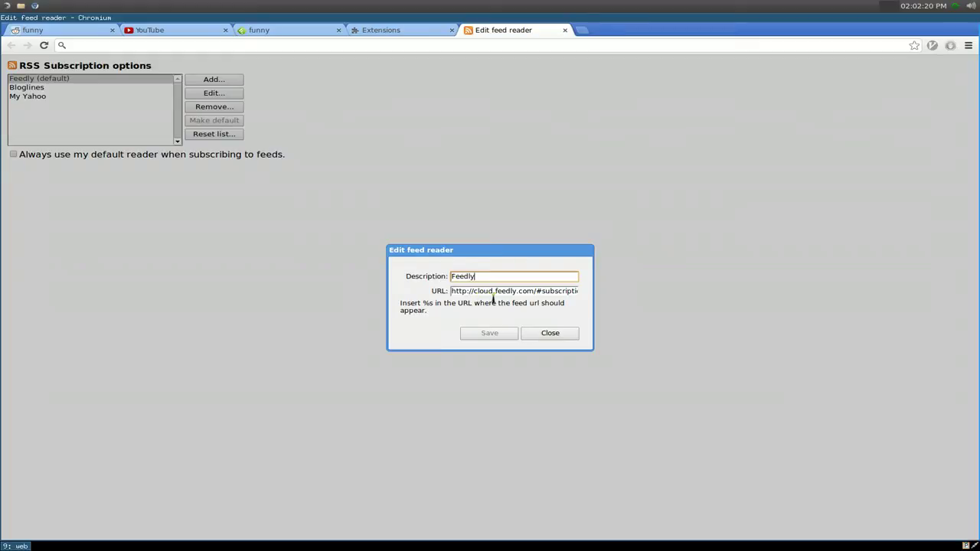
left_click_drag(534, 294, 586, 296)
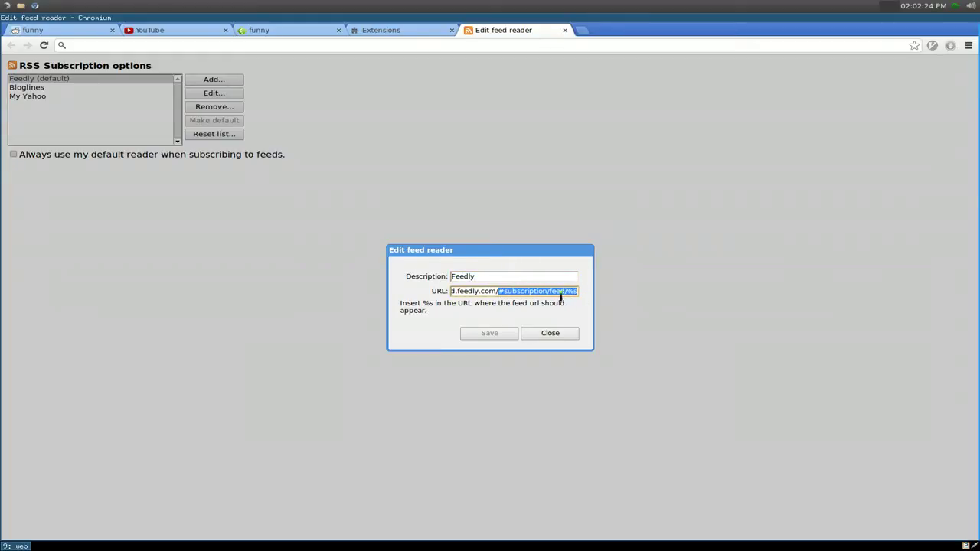
left_click(561, 294)
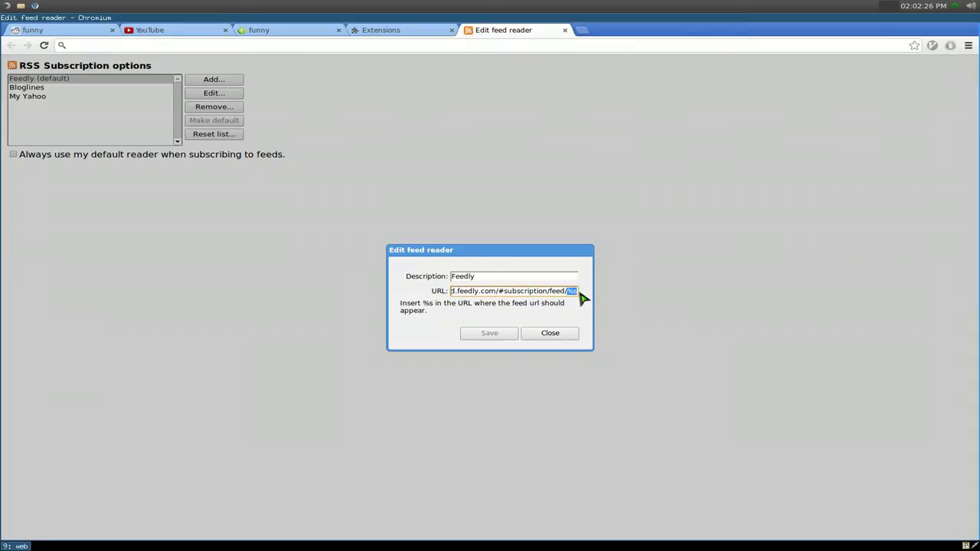
left_click(558, 337)
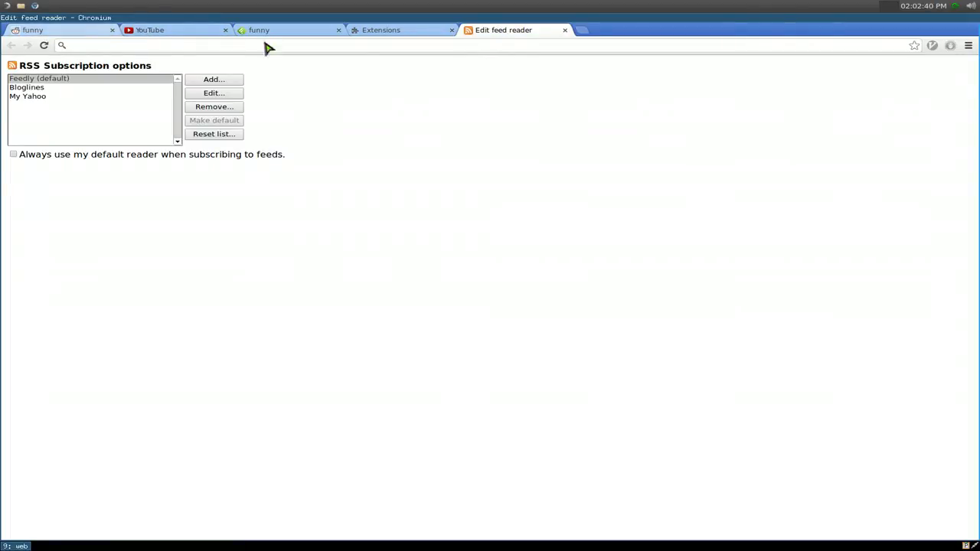
middle_click(499, 34)
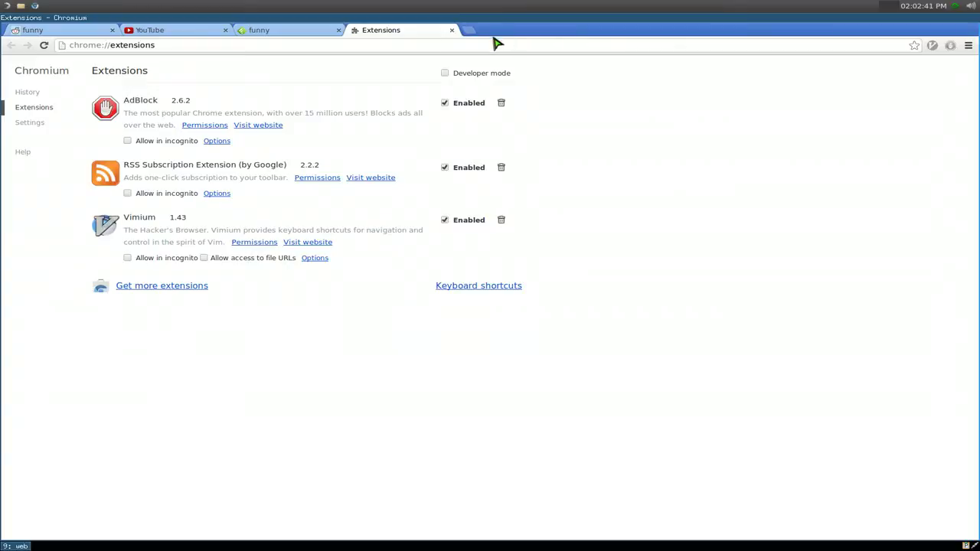
middle_click(411, 36)
left_click(68, 32)
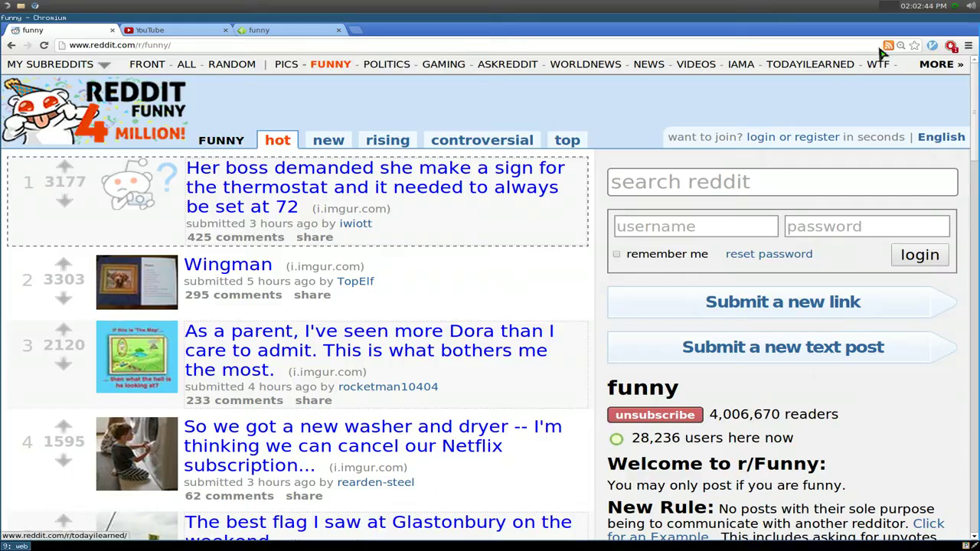
left_click(180, 31)
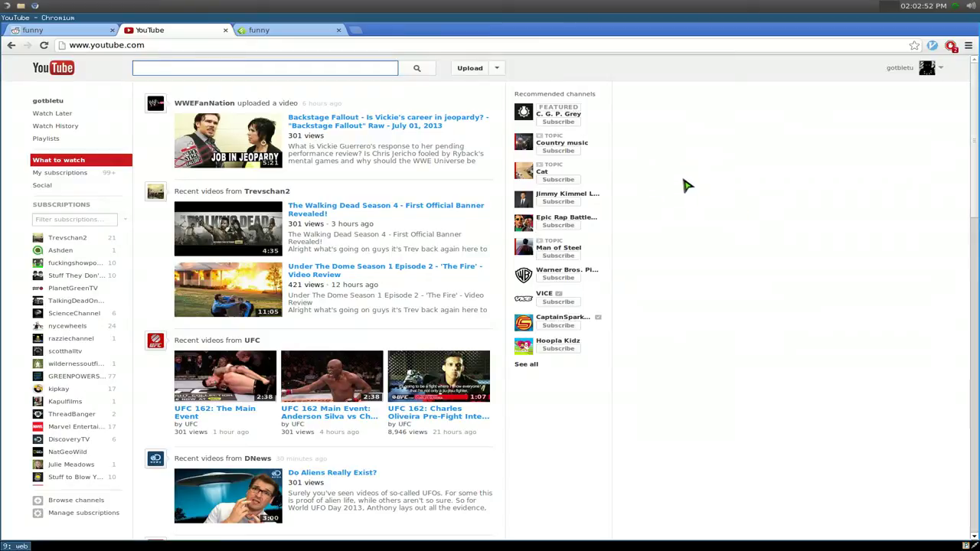
scroll(706, 272, "down", 1)
scroll(704, 272, "down", 7)
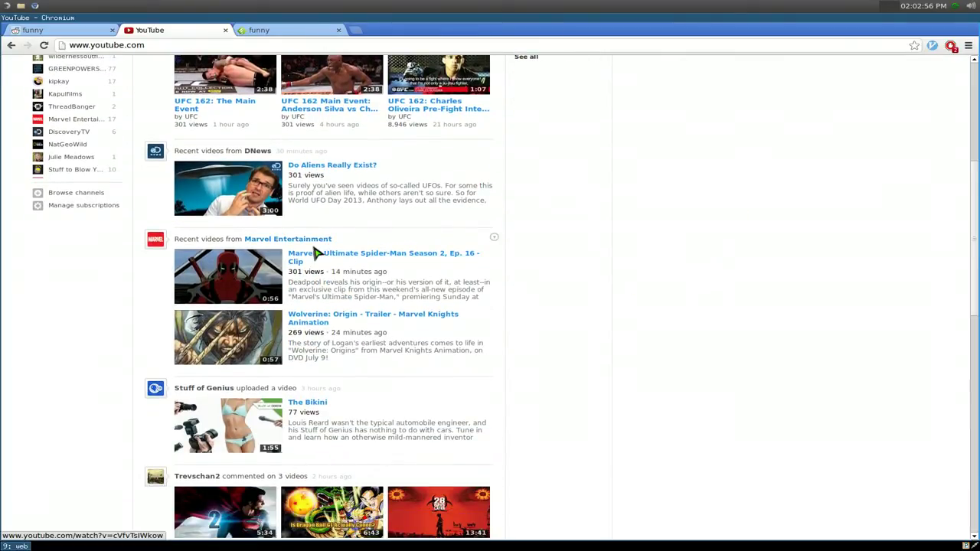
left_click(305, 243)
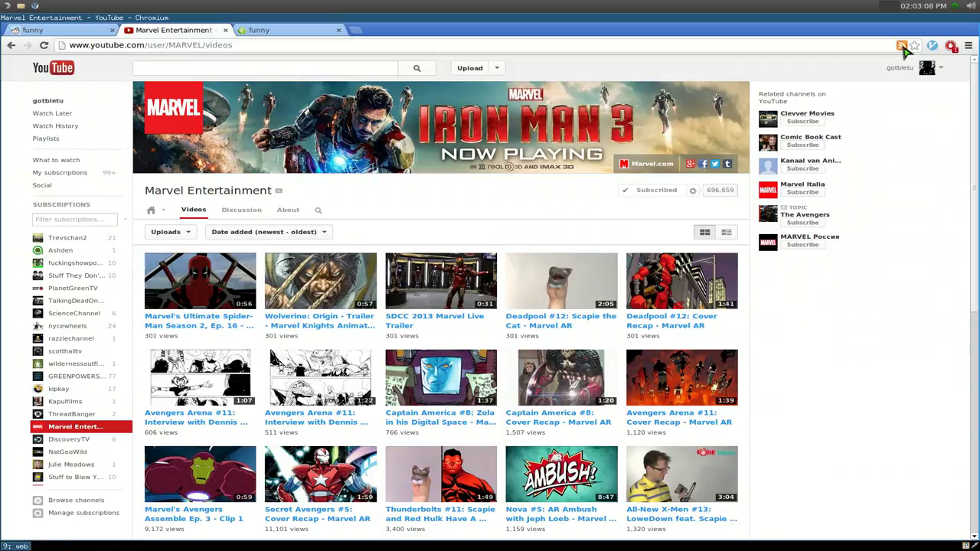
Step: Preview the Marvel channel's uploads feed in Feedly, starting and then cancelling the add
left_click(902, 47)
left_click(896, 175)
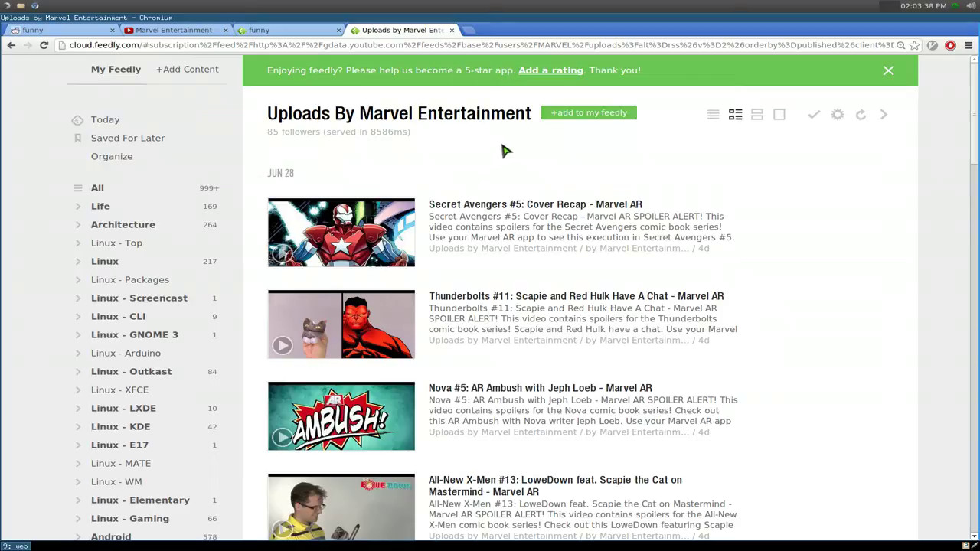
left_click(580, 115)
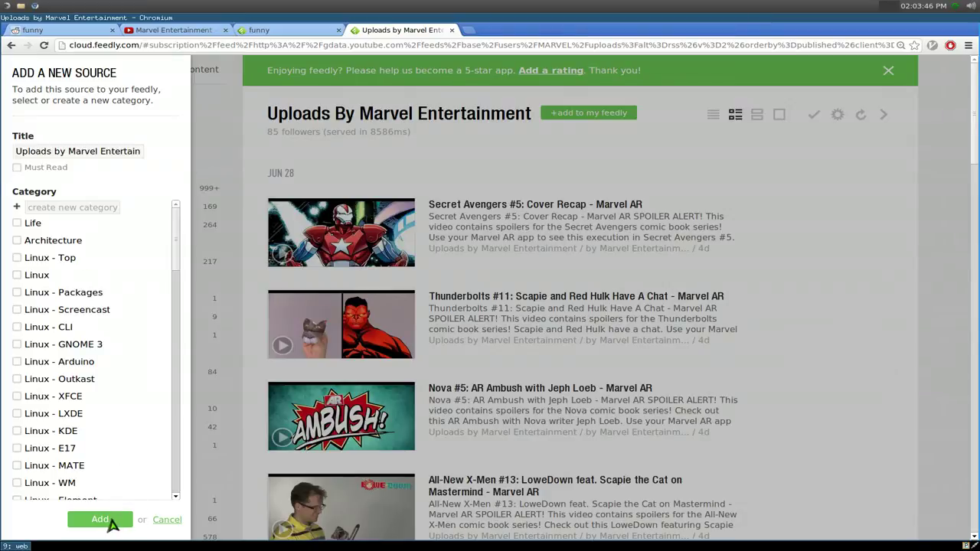
left_click(167, 520)
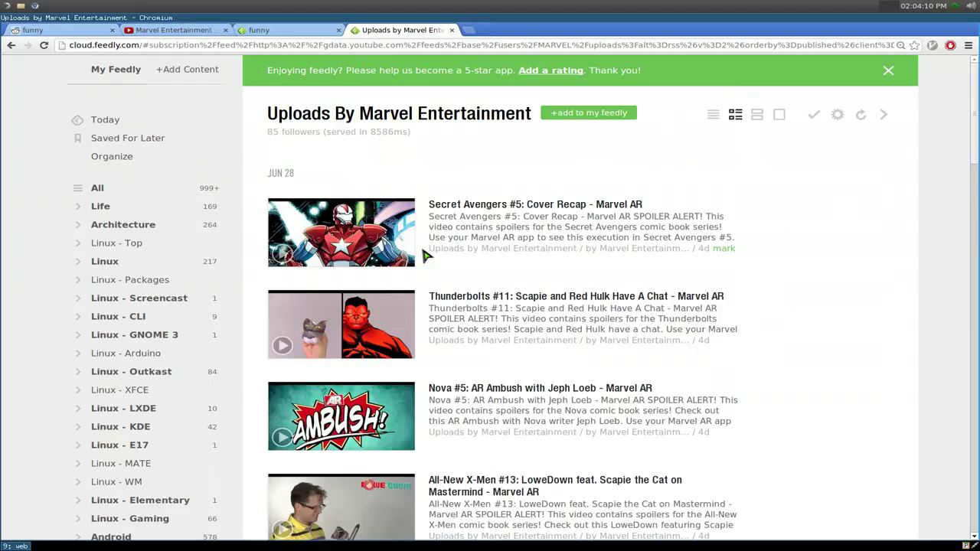
Step: Open Life, drag it below Architecture, then drag it back just below All
left_click(126, 213)
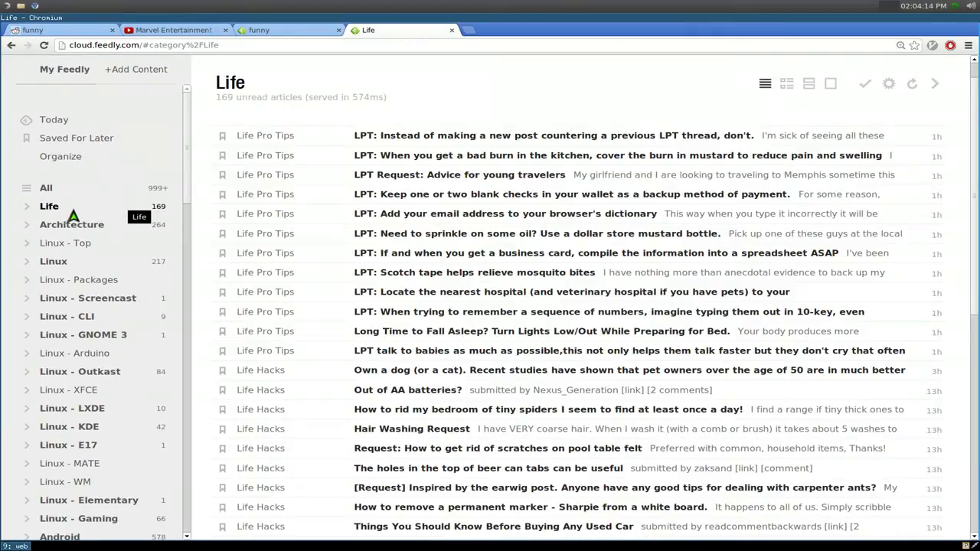
left_click_drag(61, 208, 61, 277)
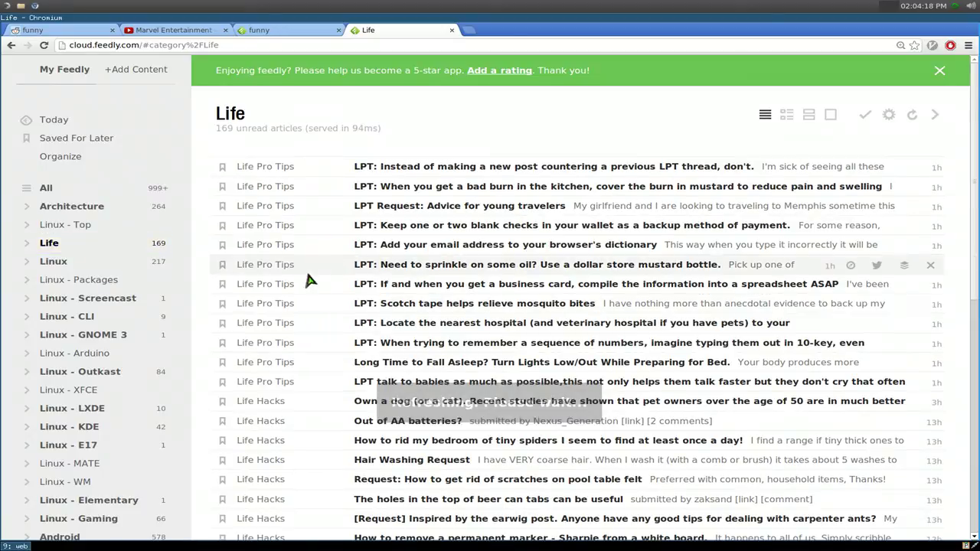
left_click_drag(53, 252, 61, 206)
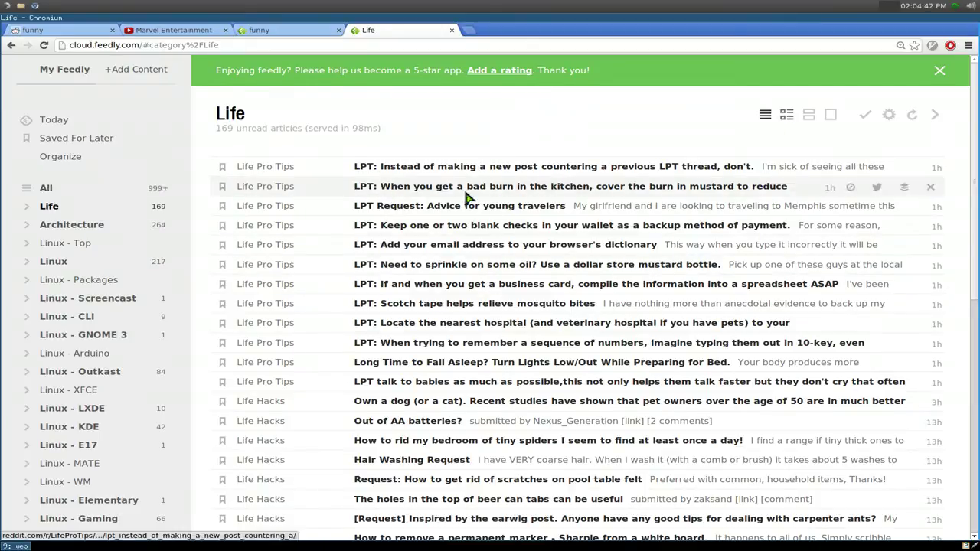
Step: Open Architecture and try its Titles and Magazine layouts
left_click(88, 226)
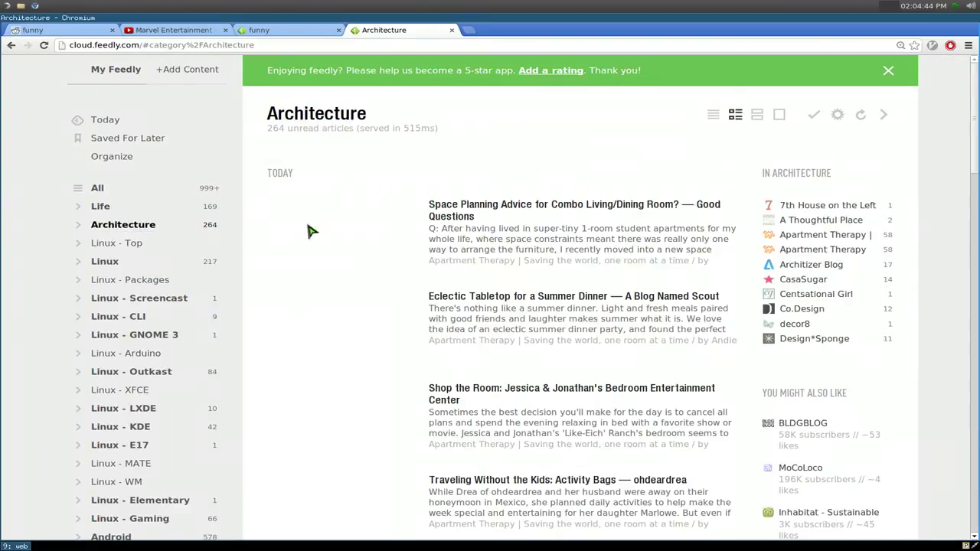
left_click(713, 115)
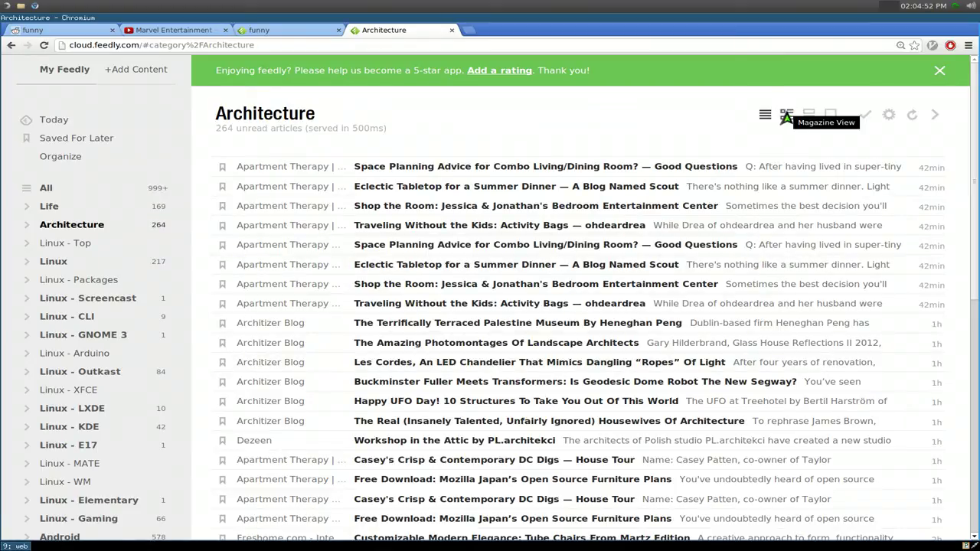
left_click(786, 116)
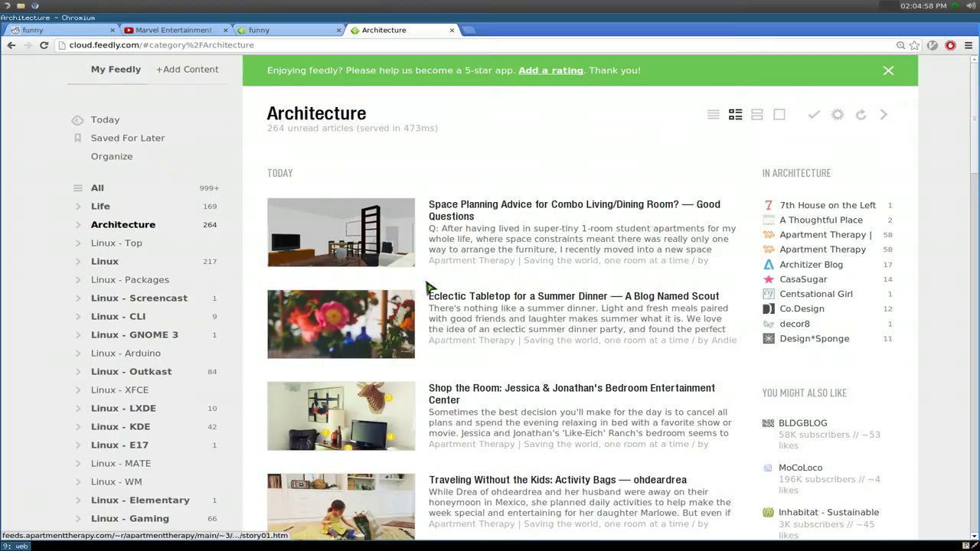
scroll(527, 274, "down", 2)
scroll(526, 274, "down", 3)
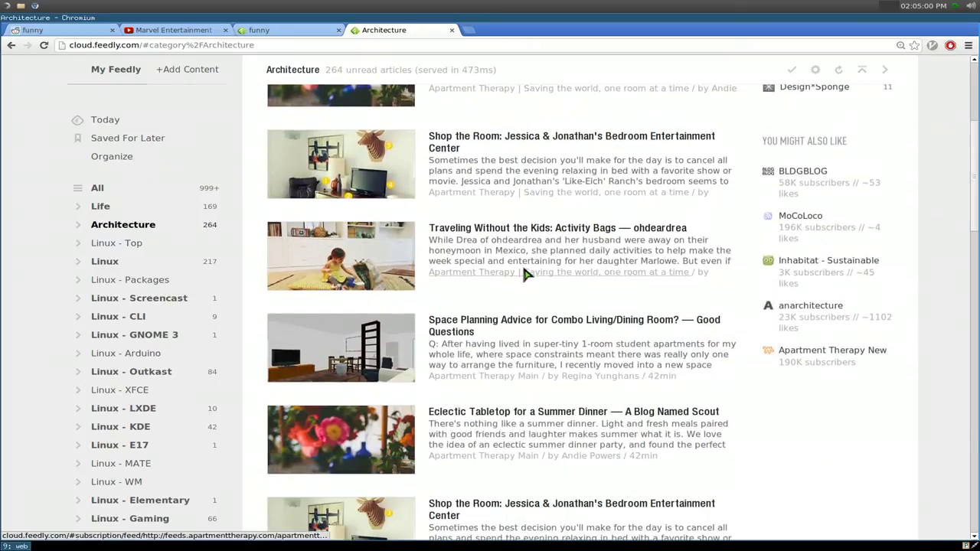
scroll(527, 274, "up", 5)
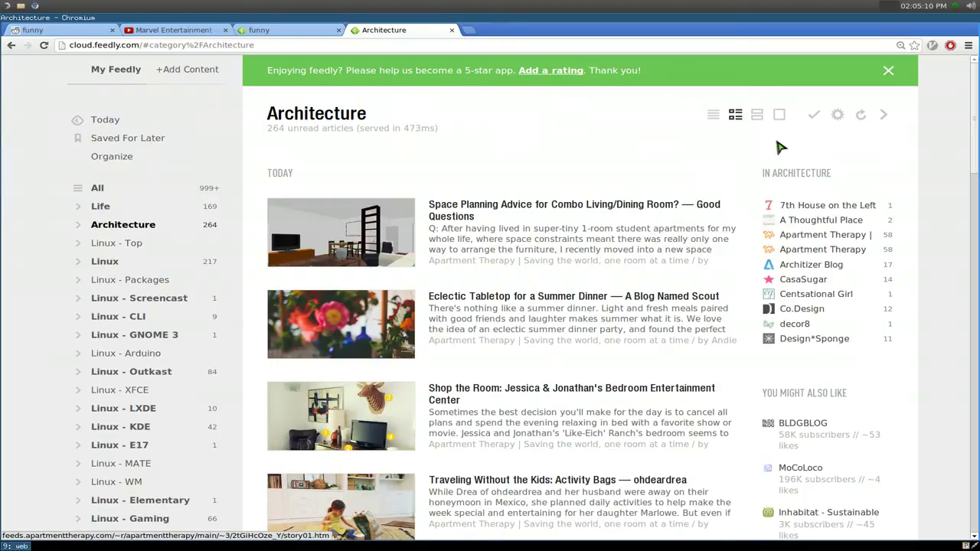
Step: Try the Cards layout, then settle on the Full Article view
left_click(757, 117)
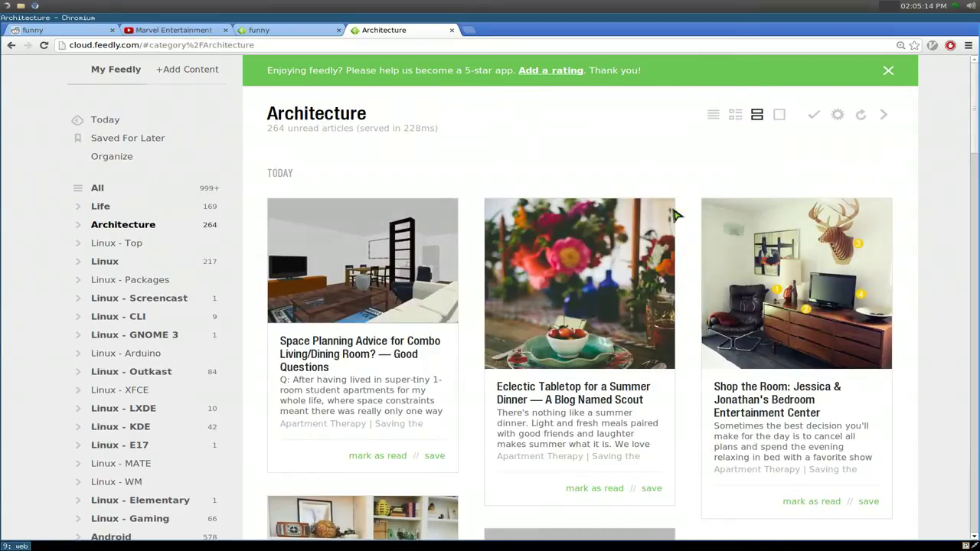
scroll(686, 293, "down", 2)
scroll(728, 309, "up", 2)
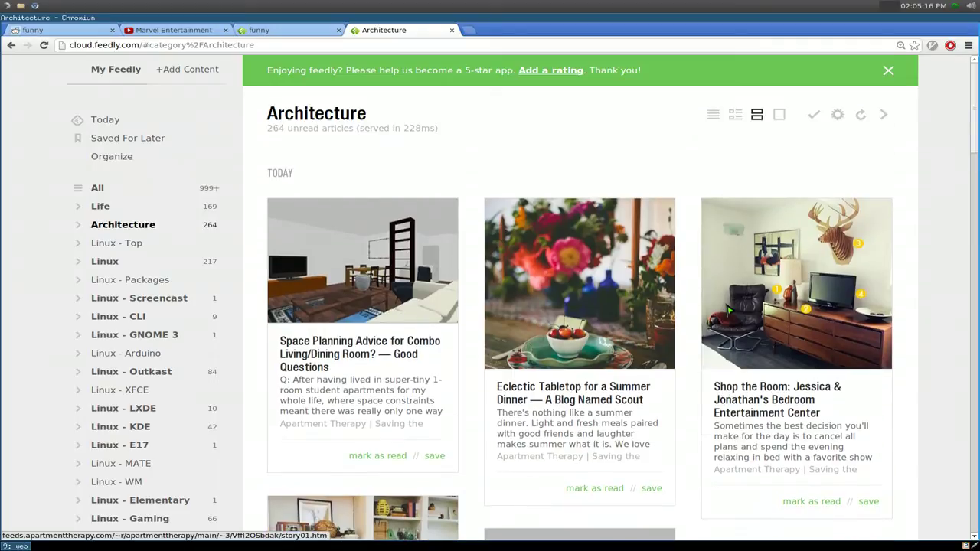
left_click(780, 115)
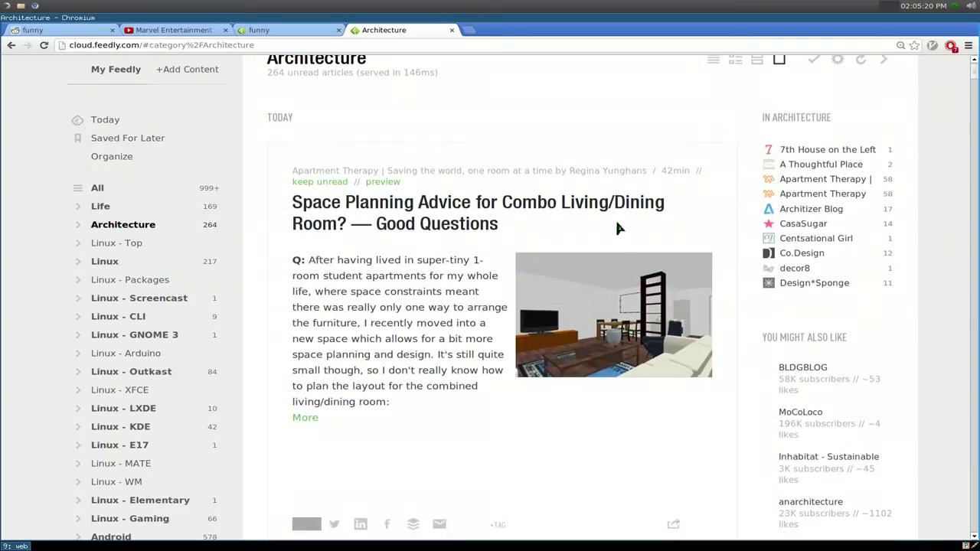
scroll(622, 230, "down", 6)
scroll(618, 228, "up", 5)
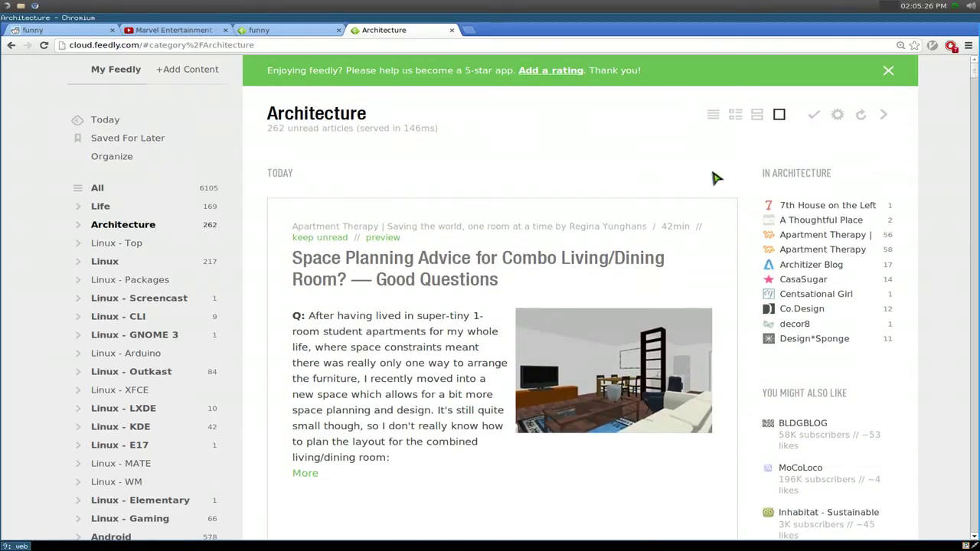
Step: Return Architecture from full-article view to magazine layout and show its layout and filter options
left_click(735, 120)
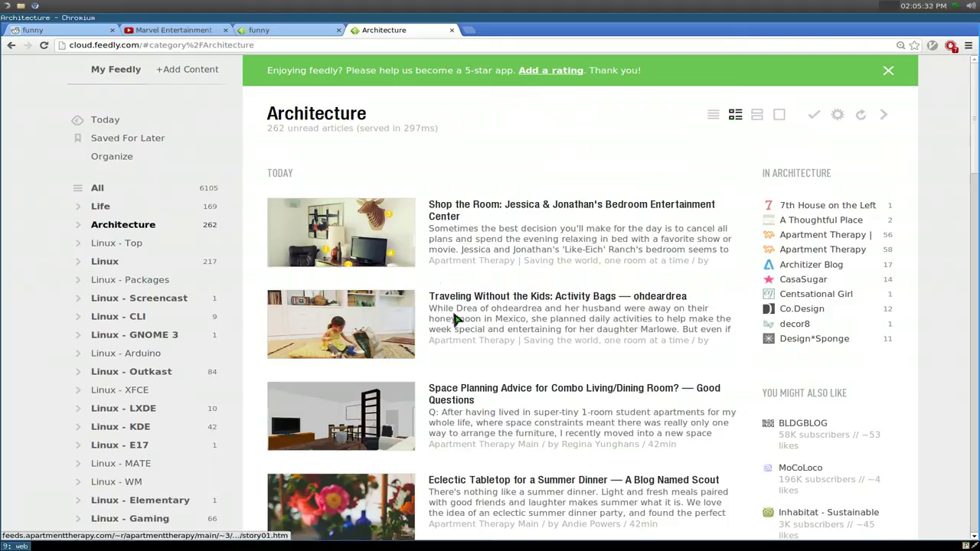
left_click(99, 208)
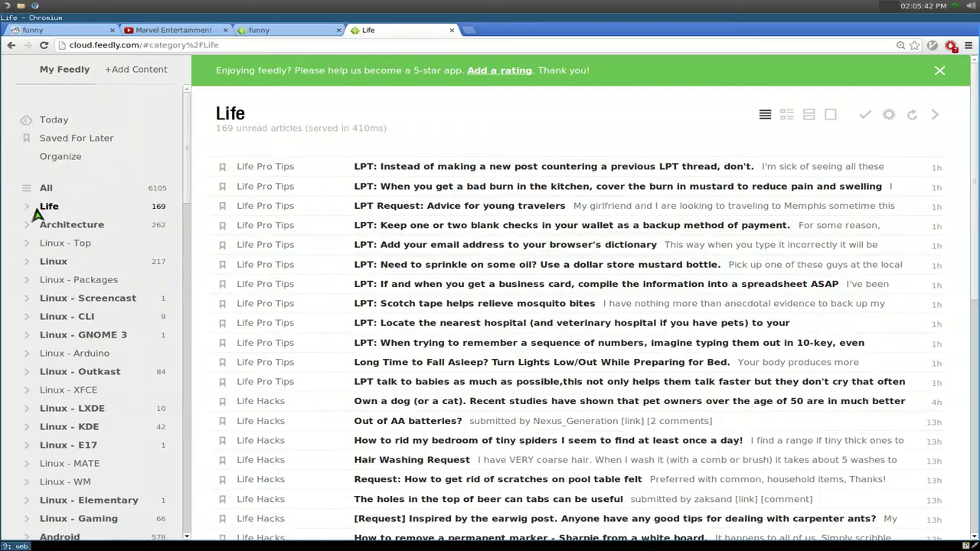
left_click(104, 229)
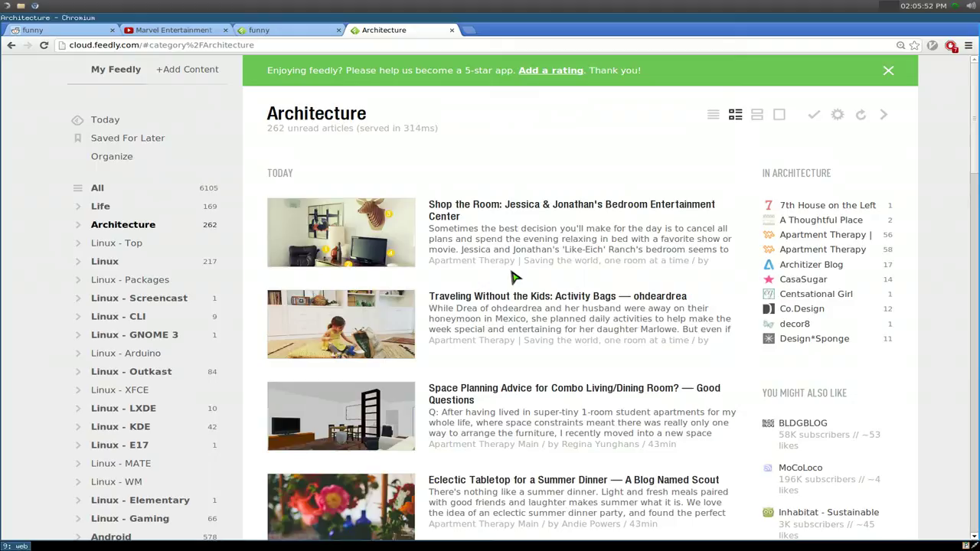
left_click(837, 116)
Step: Review the keyboard shortcuts help twice with ?, closing it each time with Esc
key("question")
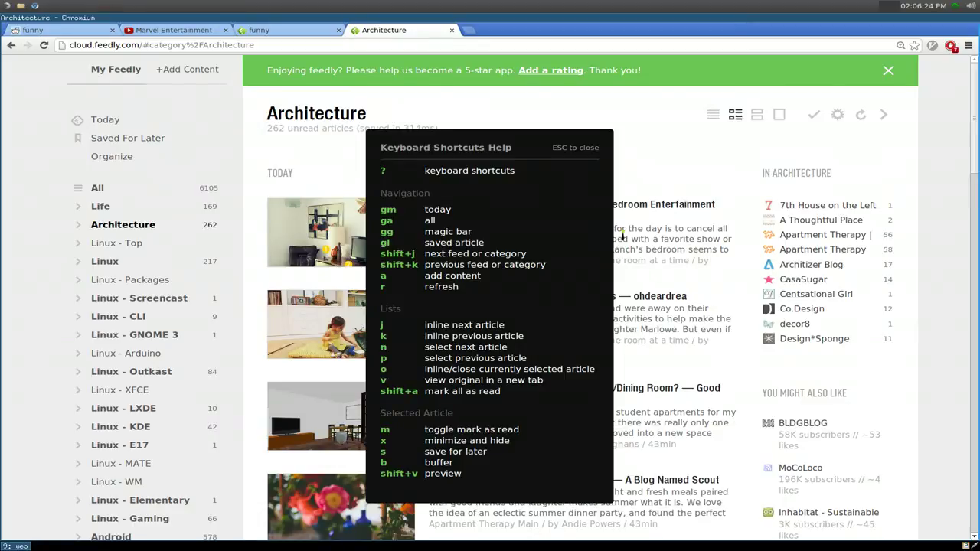
key("Escape")
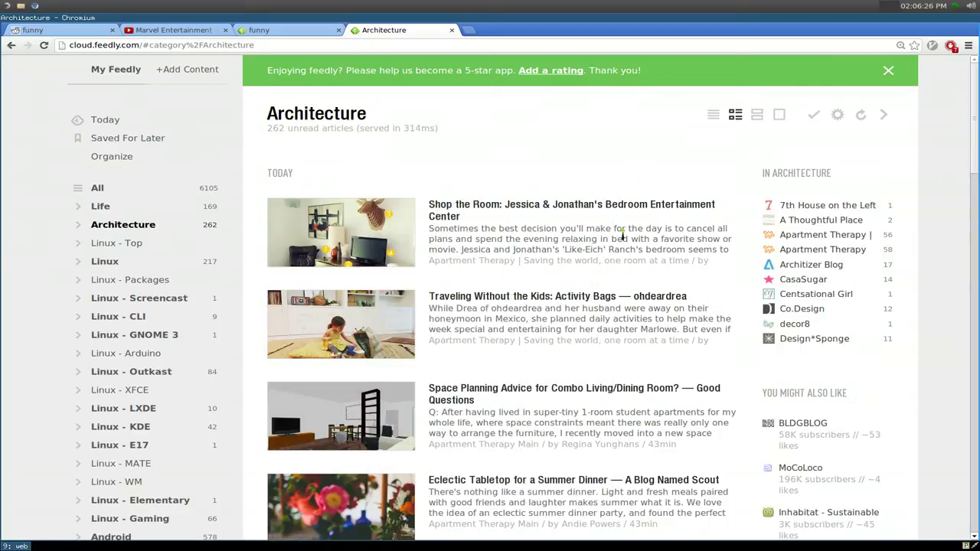
key("question")
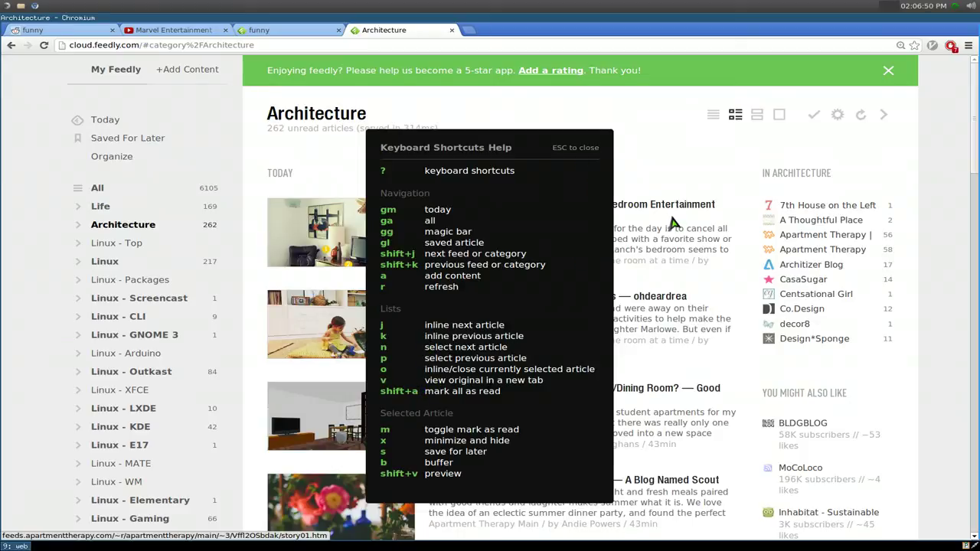
key("Escape")
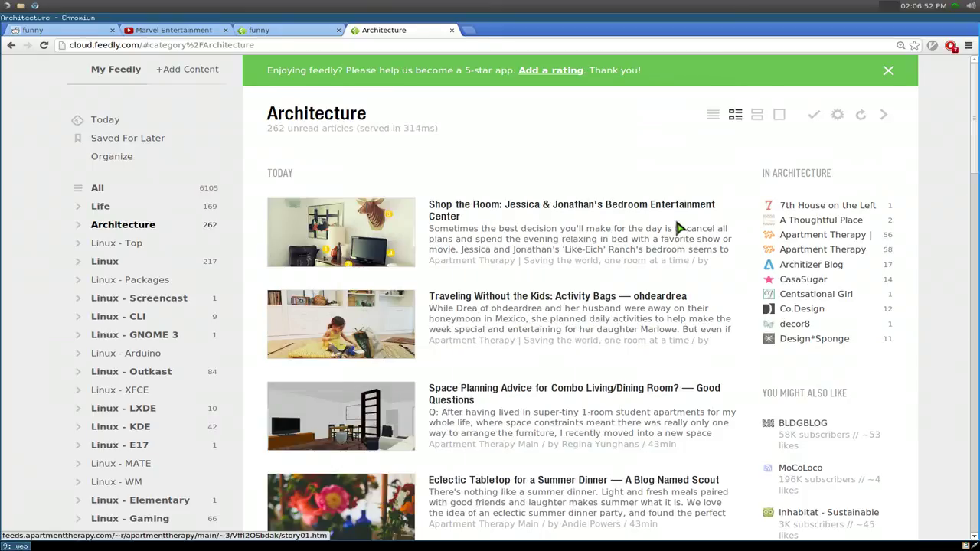
Step: Open the Shop the Room article, step forward two articles, then back one
left_click(675, 228)
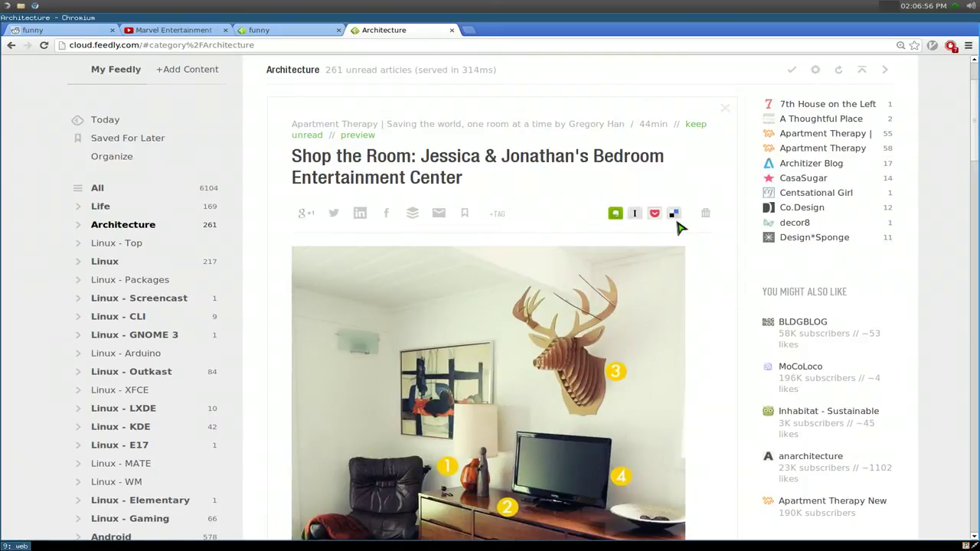
key("j")
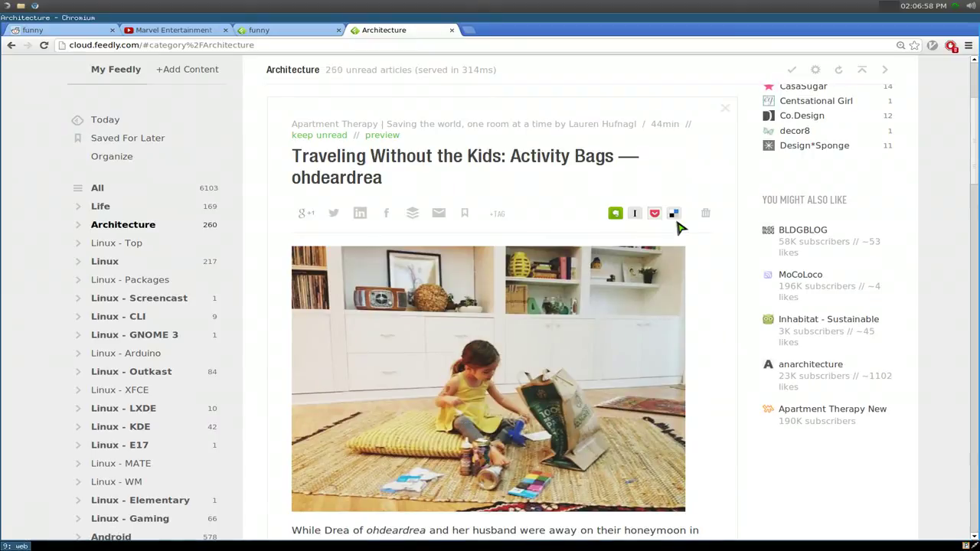
key("j")
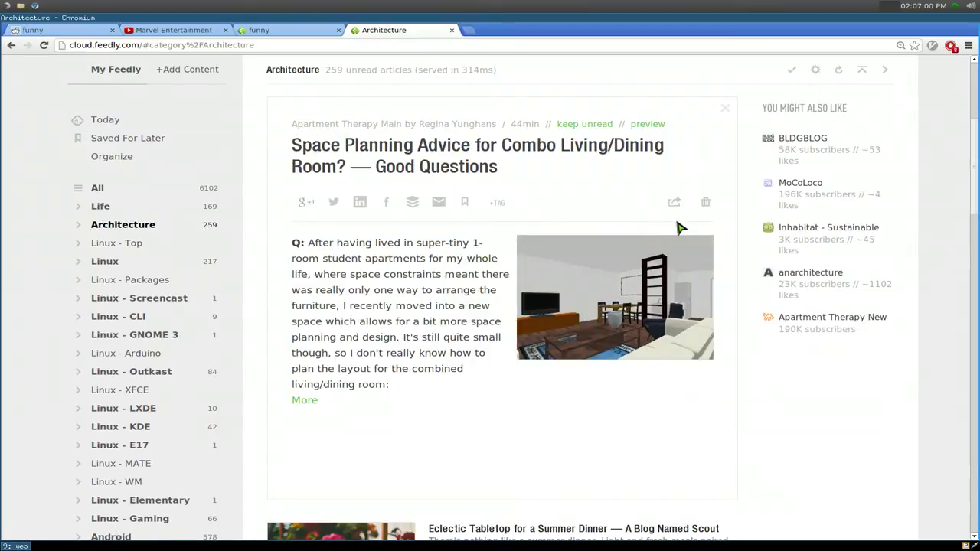
key("k")
key("k")
key("k")
Step: View the article's original Apartment Therapy page in a new tab, then close that tab
key("v")
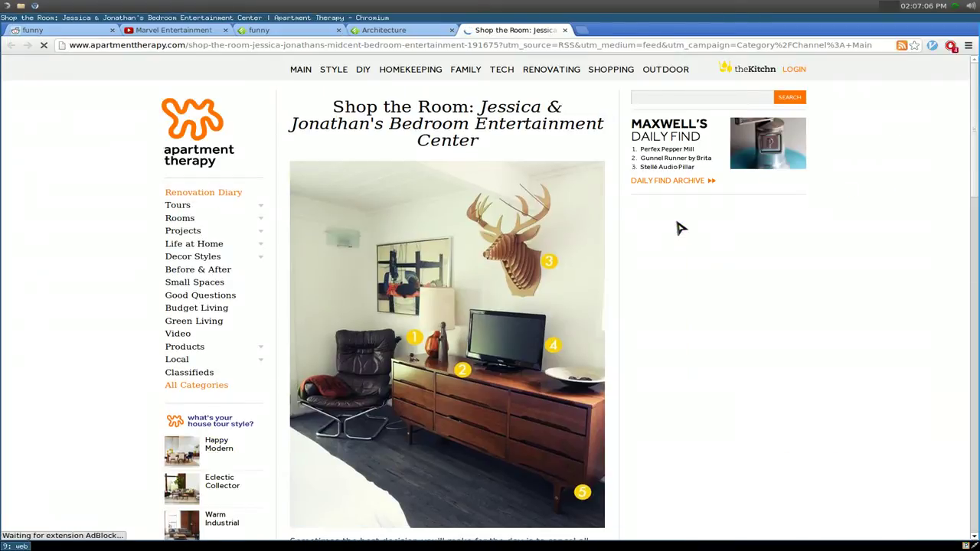
scroll(678, 258, "down", 4)
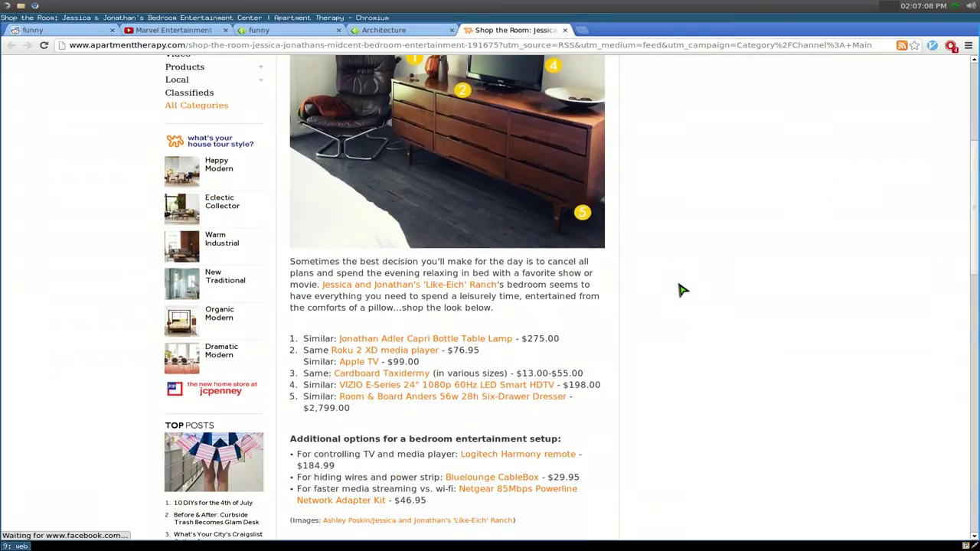
middle_click(517, 32)
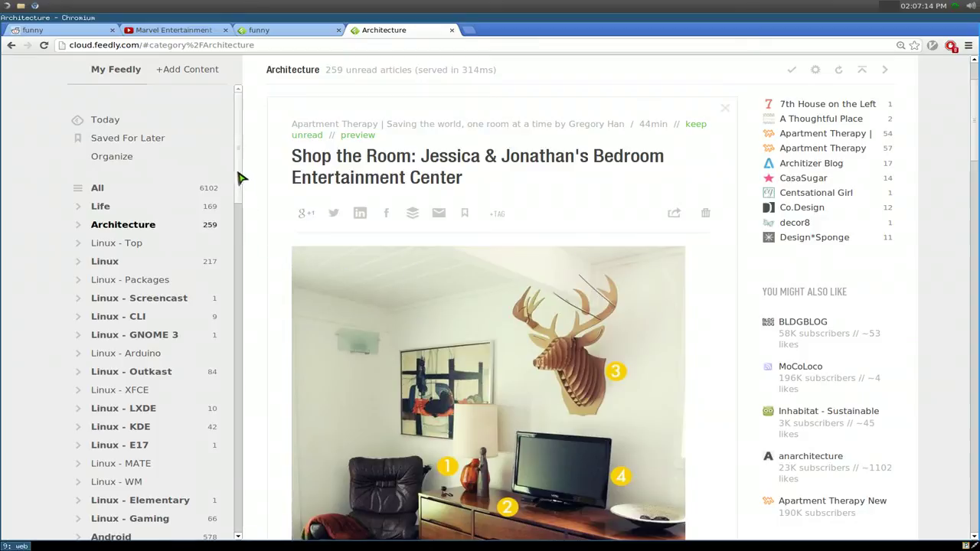
Step: Visit the Themes gallery, then look through the general settings on the Preferences page
left_click_drag(237, 155, 241, 505)
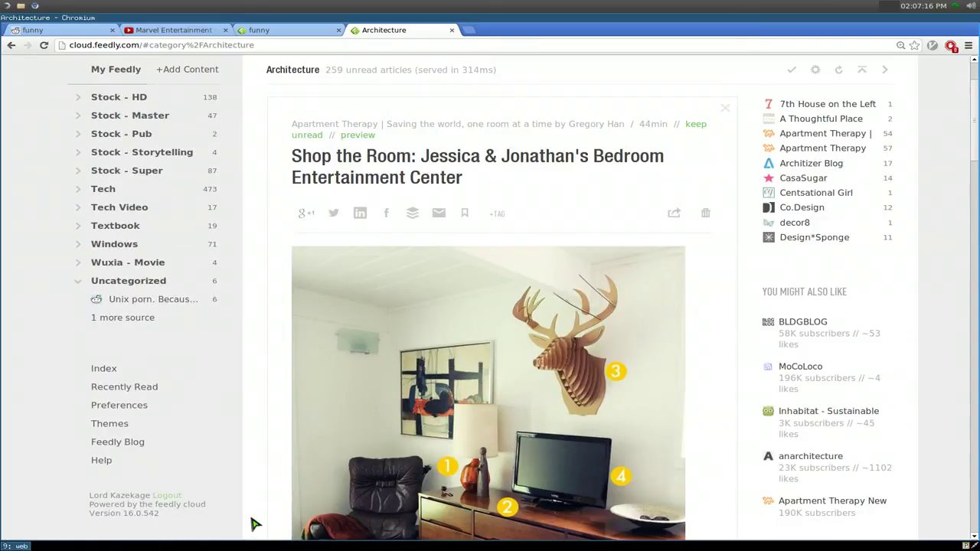
left_click(120, 426)
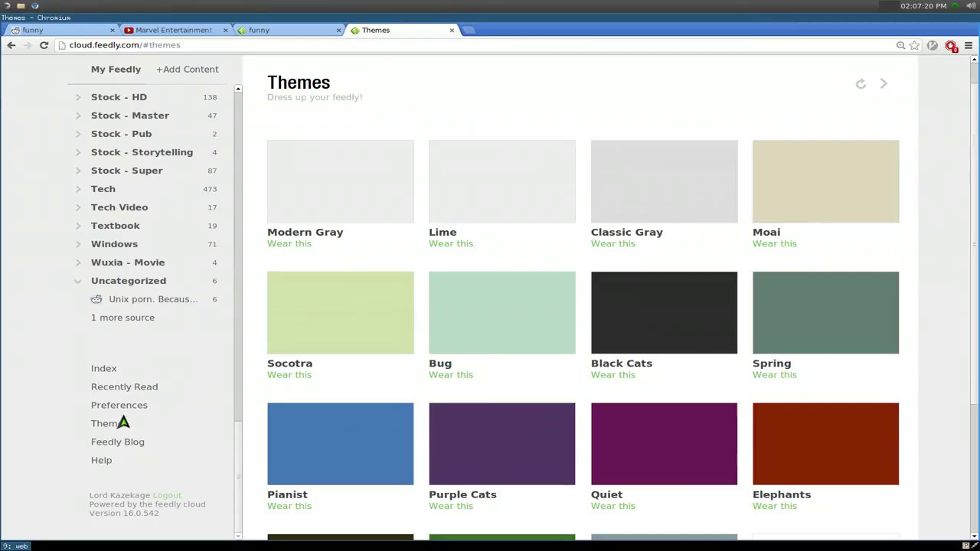
left_click(120, 412)
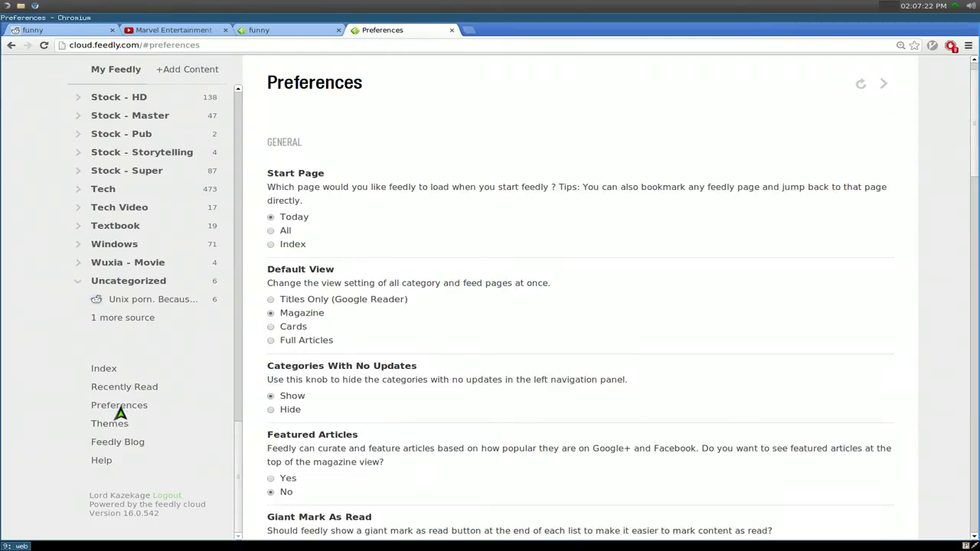
scroll(534, 307, "down", 2)
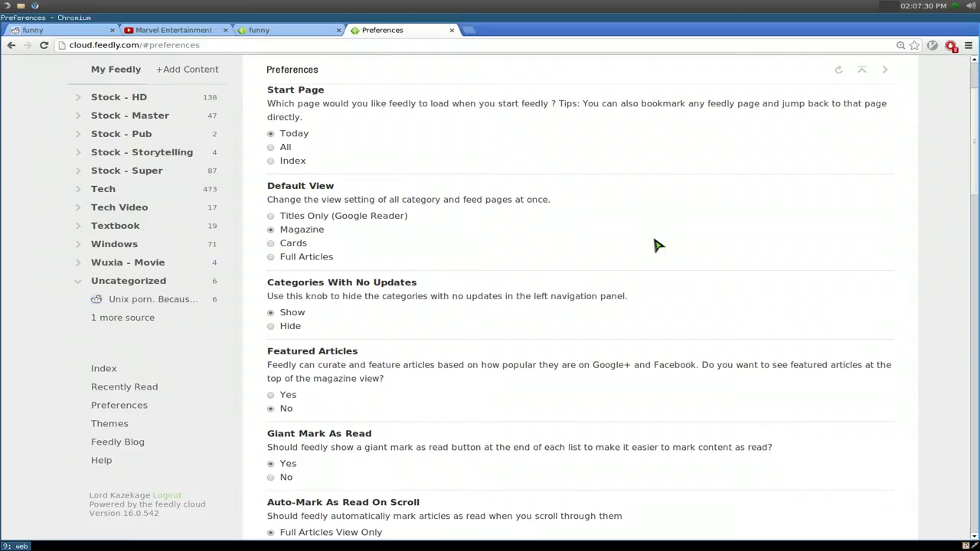
scroll(657, 246, "down", 5)
scroll(657, 247, "down", 4)
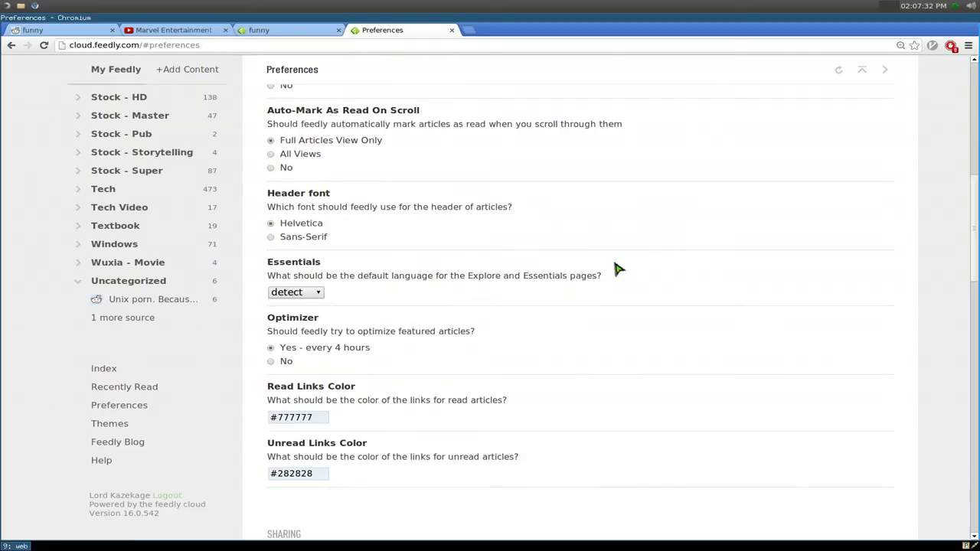
scroll(604, 271, "up", 2)
scroll(604, 271, "up", 7)
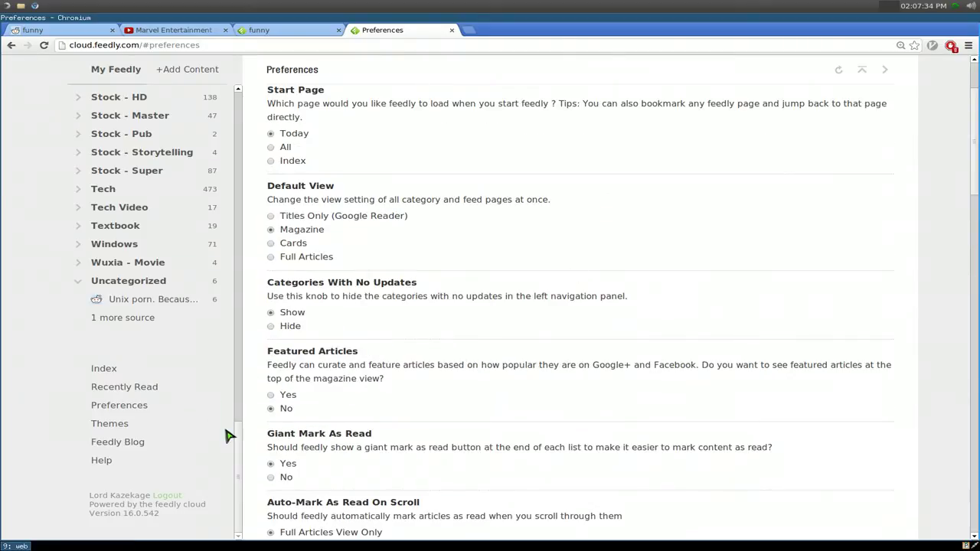
left_click_drag(227, 437, 274, 131)
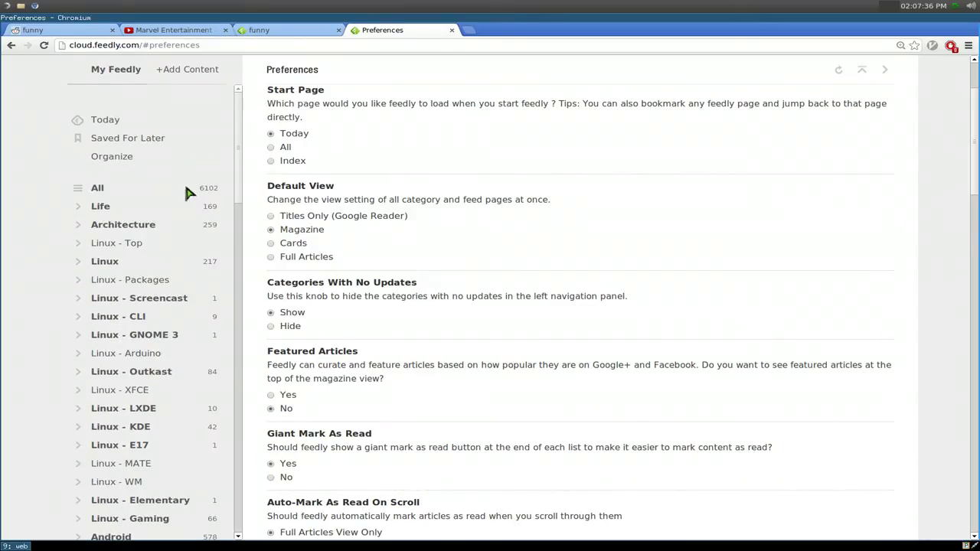
Step: Show the Life category's 169 unread articles as a titles-only list
left_click(131, 210)
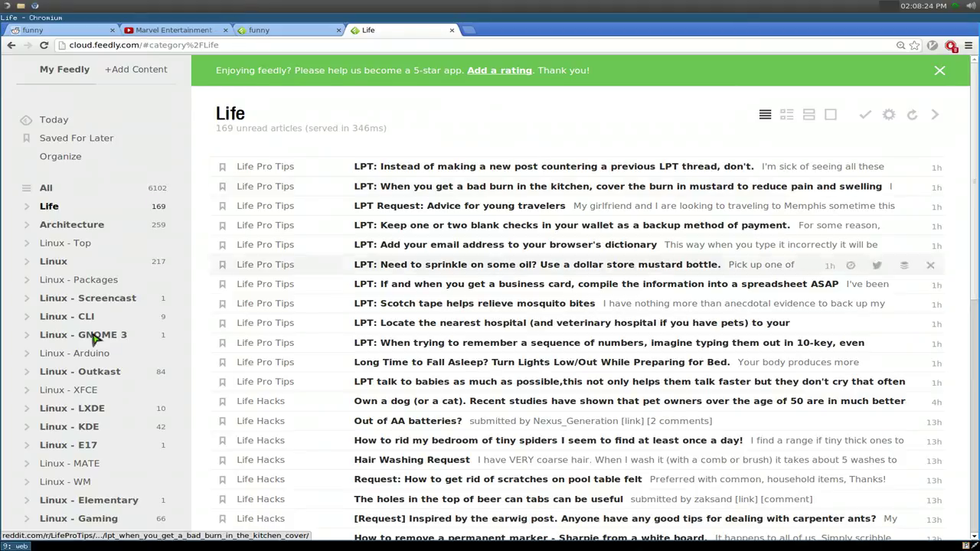
Step: View the Cinema, Casual Games and Comic categories in turn
scroll(79, 320, "down", 3)
scroll(100, 268, "up", 2)
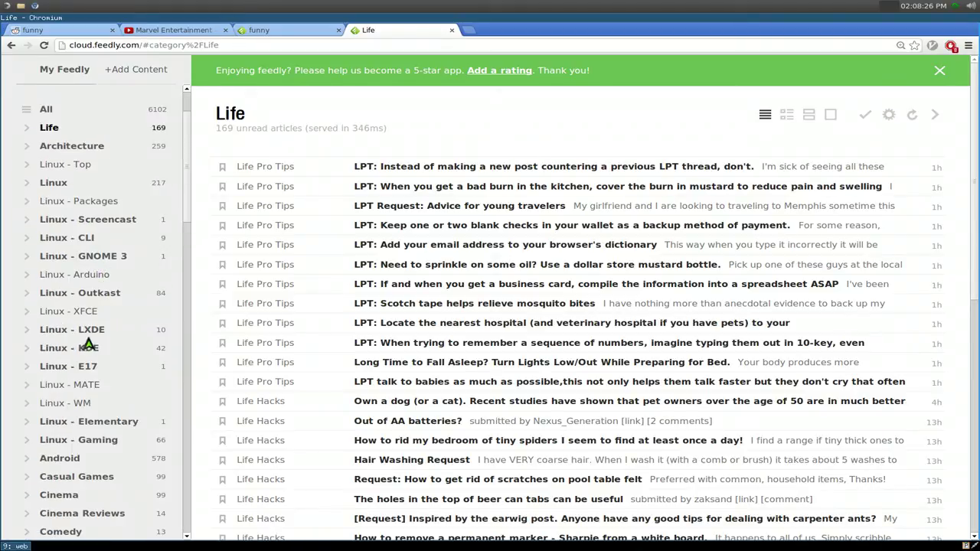
scroll(92, 341, "down", 3)
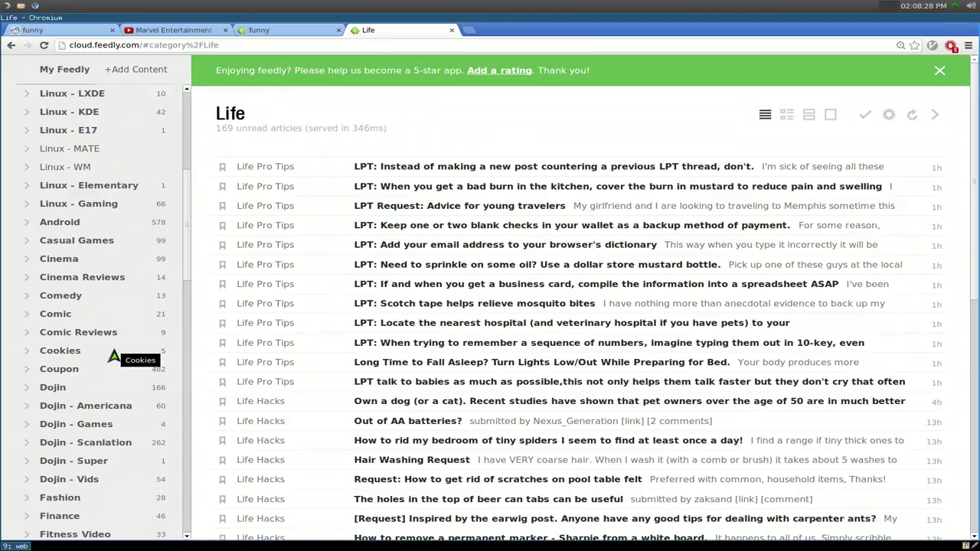
left_click(82, 259)
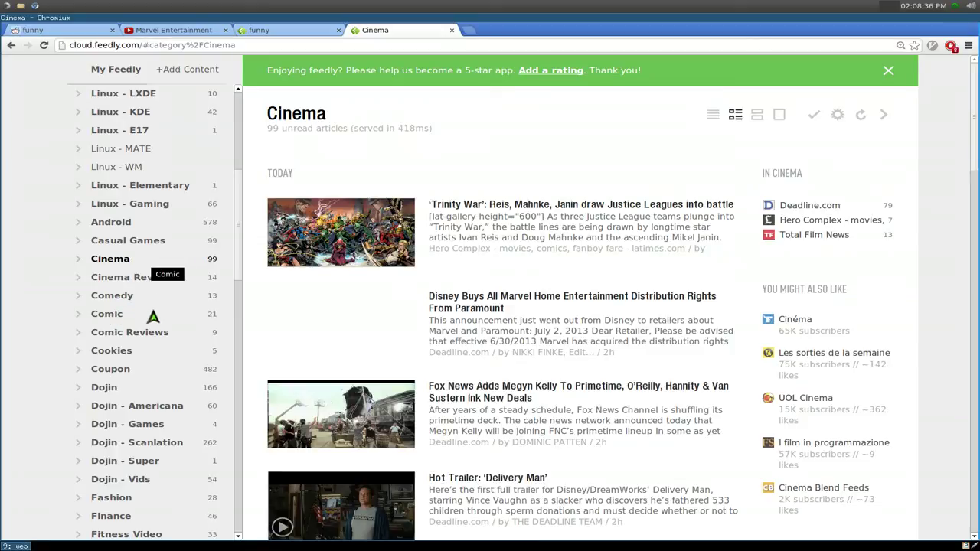
left_click(148, 245)
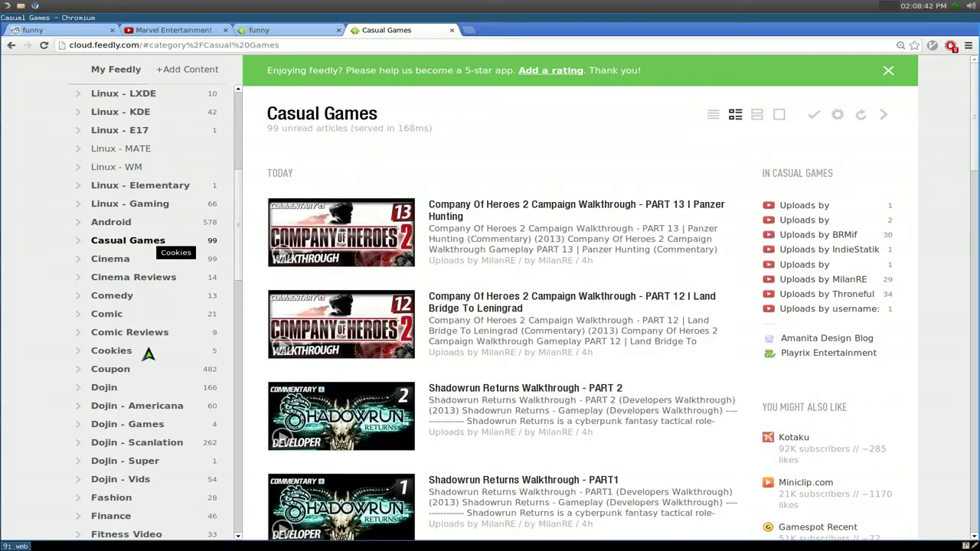
left_click(107, 314)
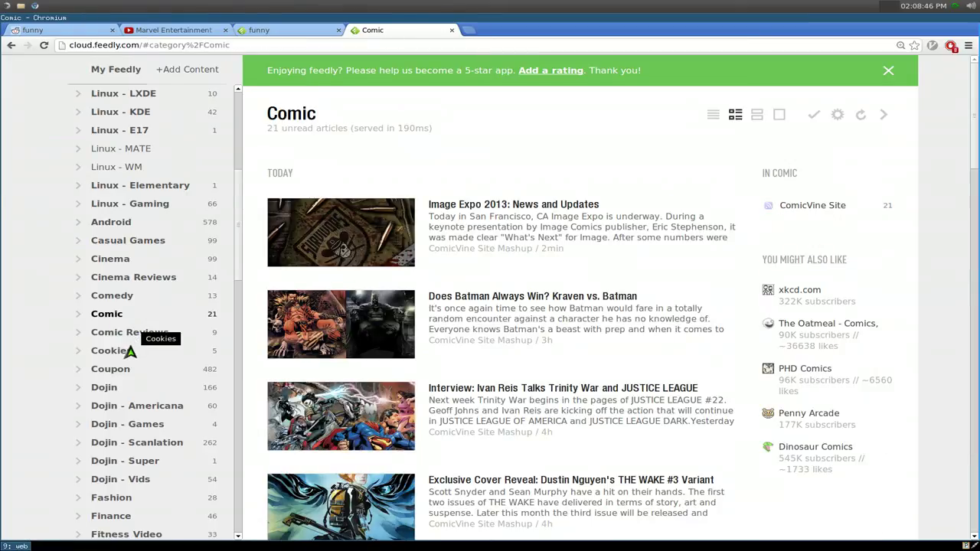
Step: View Coupon, Fitness Video and Gaming, ending on Gossip's 776 unread articles
left_click(167, 373)
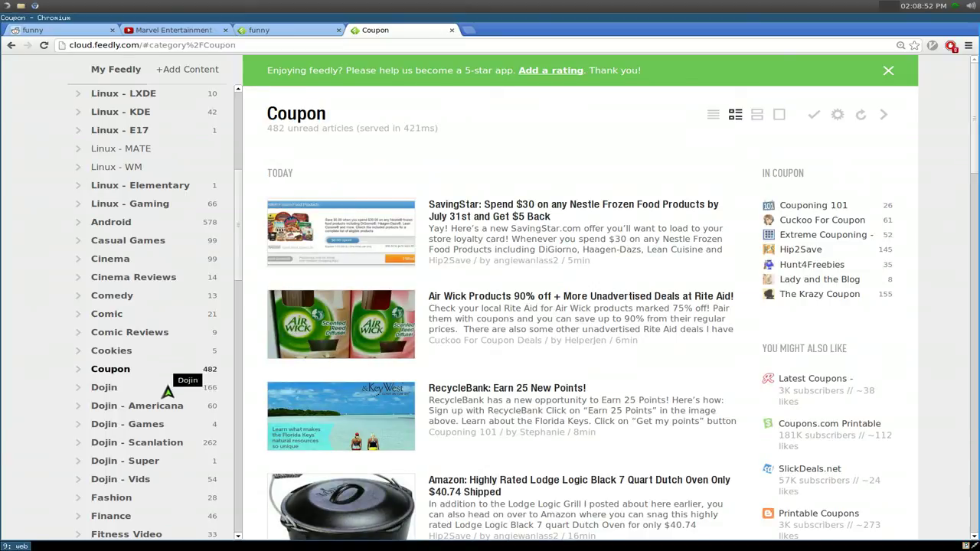
scroll(153, 409, "down", 3)
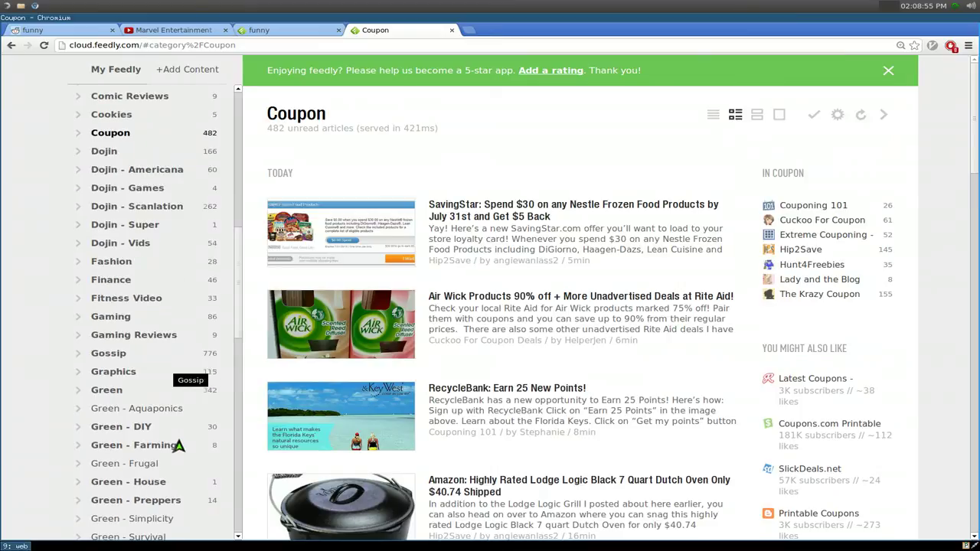
left_click(153, 303)
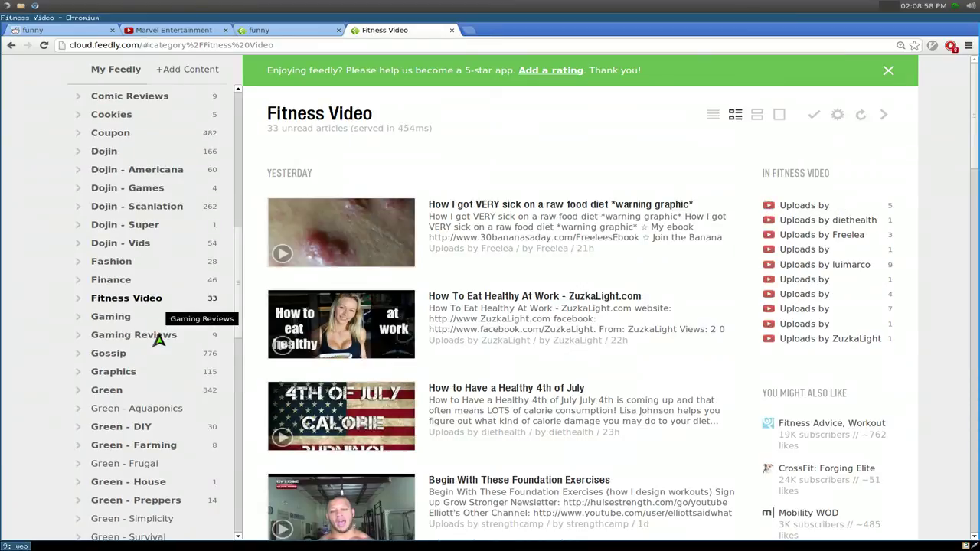
left_click(121, 318)
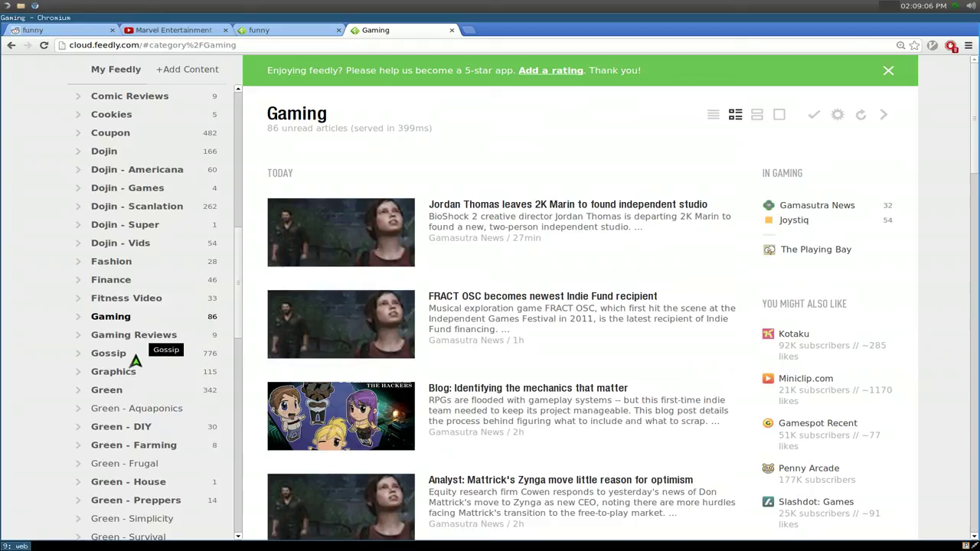
left_click(140, 355)
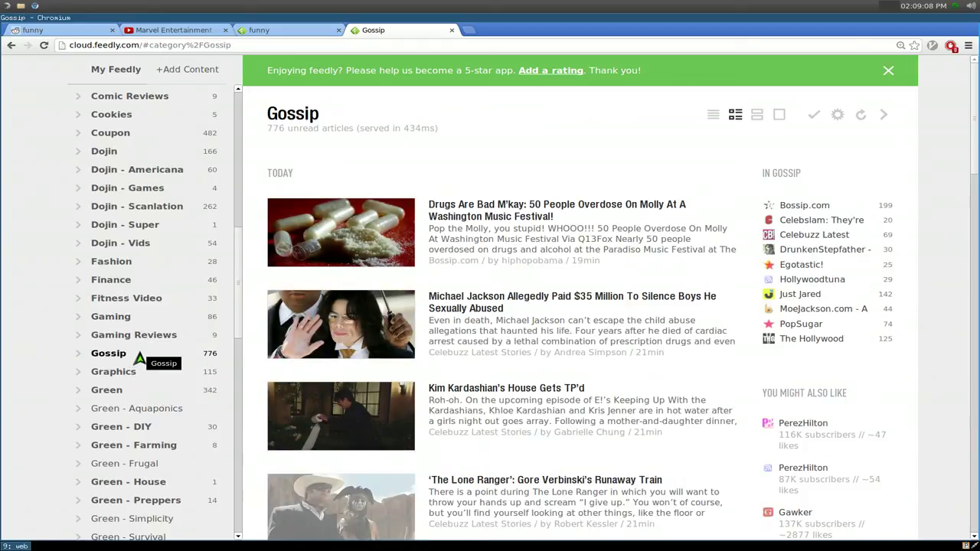
scroll(162, 389, "down", 5)
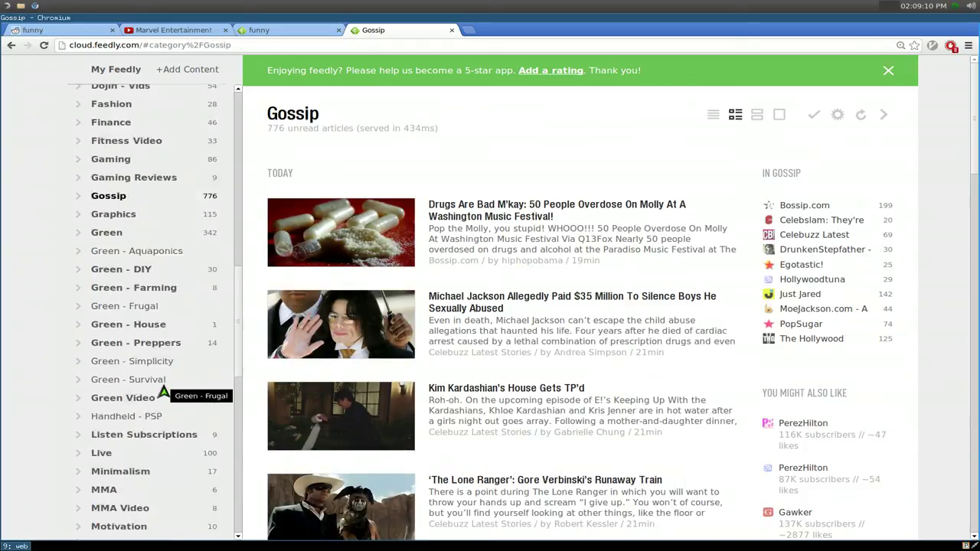